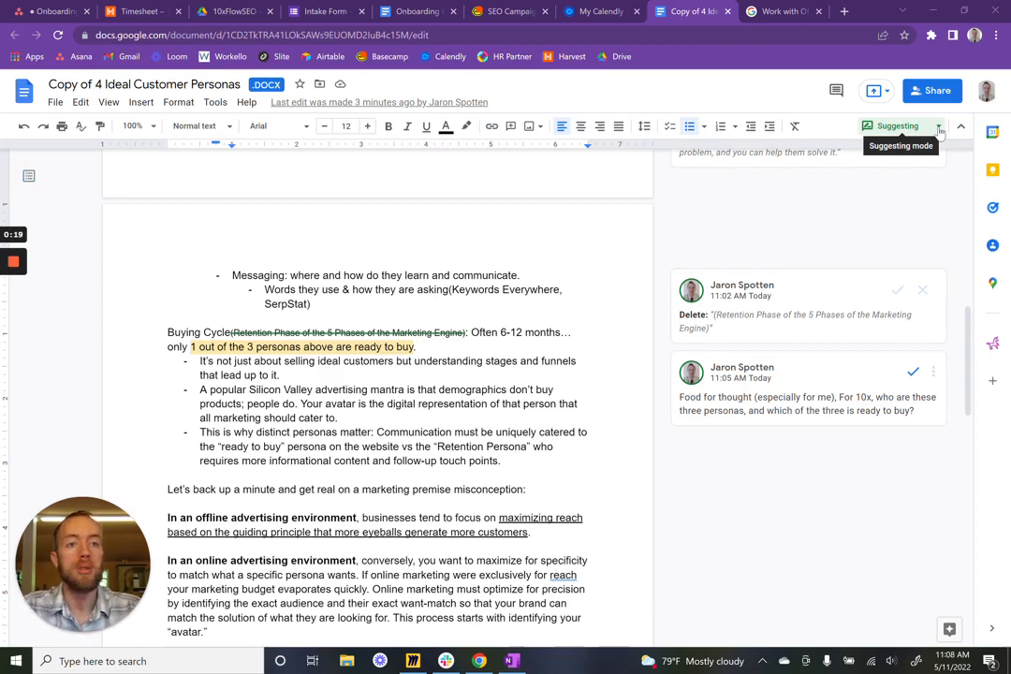
# Step: View the available document modes, and examine the suggested edits and comments from the document's title through the Buying Cycle section
pyautogui.click(939, 131)
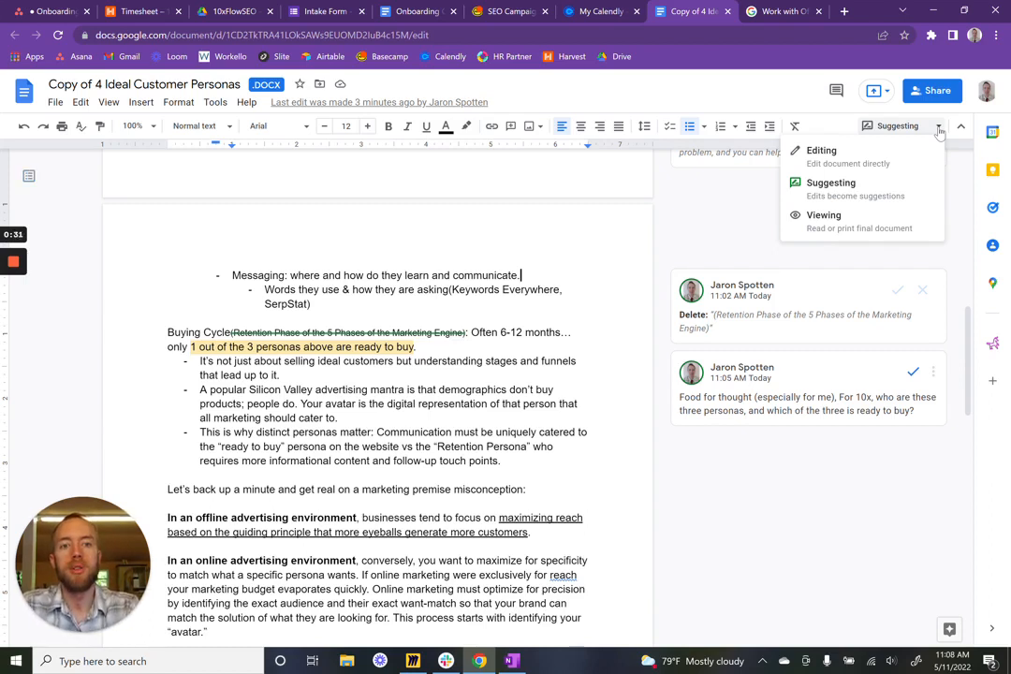
pyautogui.doubleClick(664, 227)
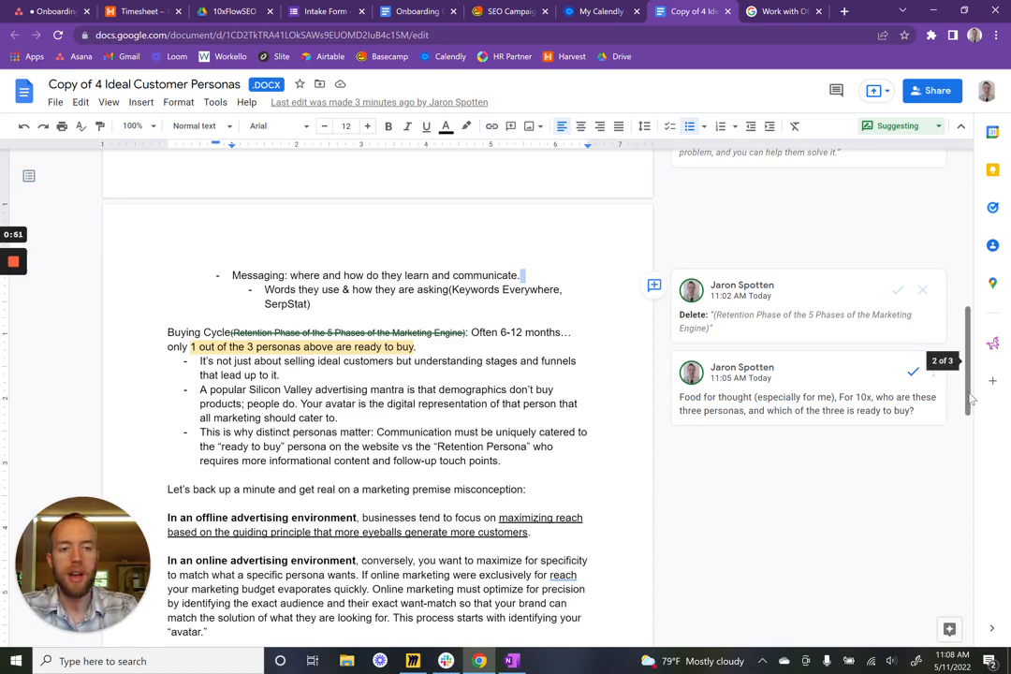
pyautogui.scroll(10, 970, 398)
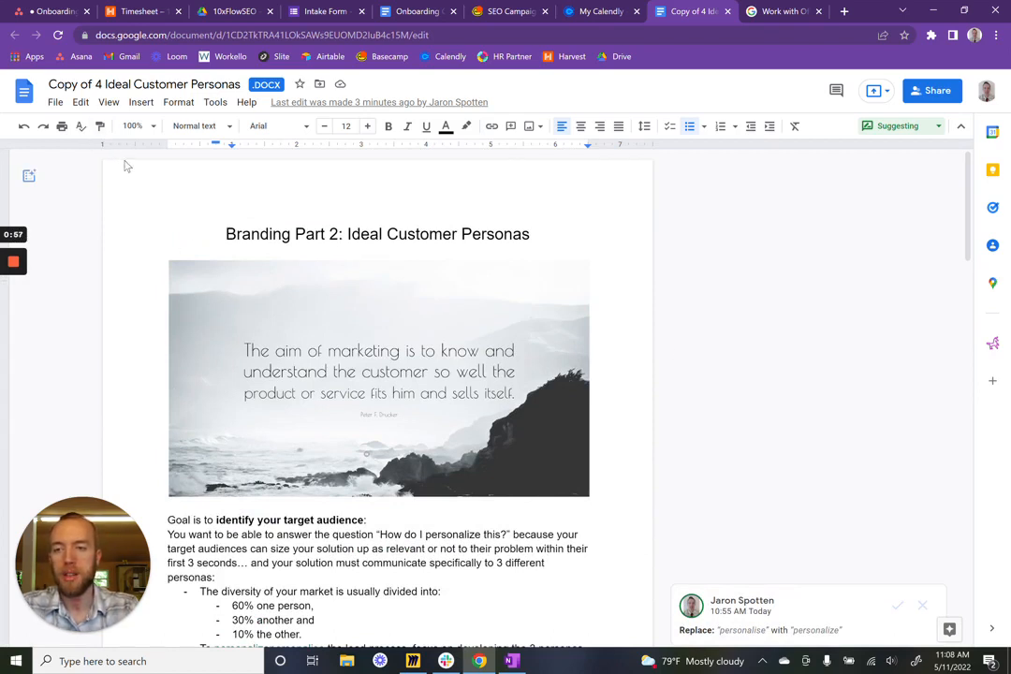
pyautogui.click(635, 324)
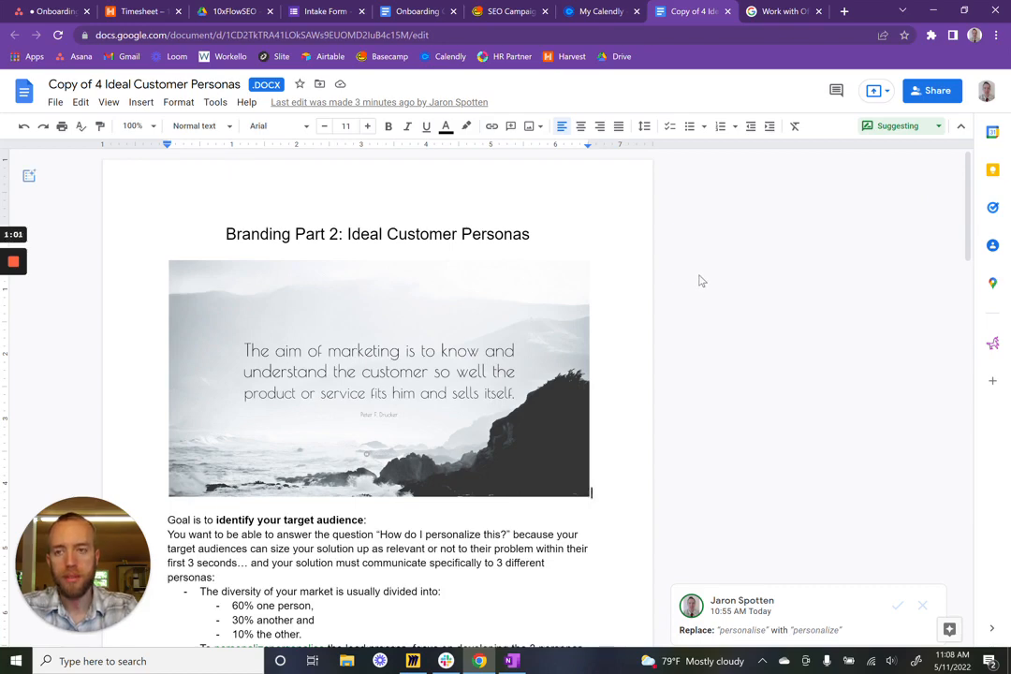
pyautogui.scroll(-1, 726, 269)
pyautogui.scroll(-3, 729, 274)
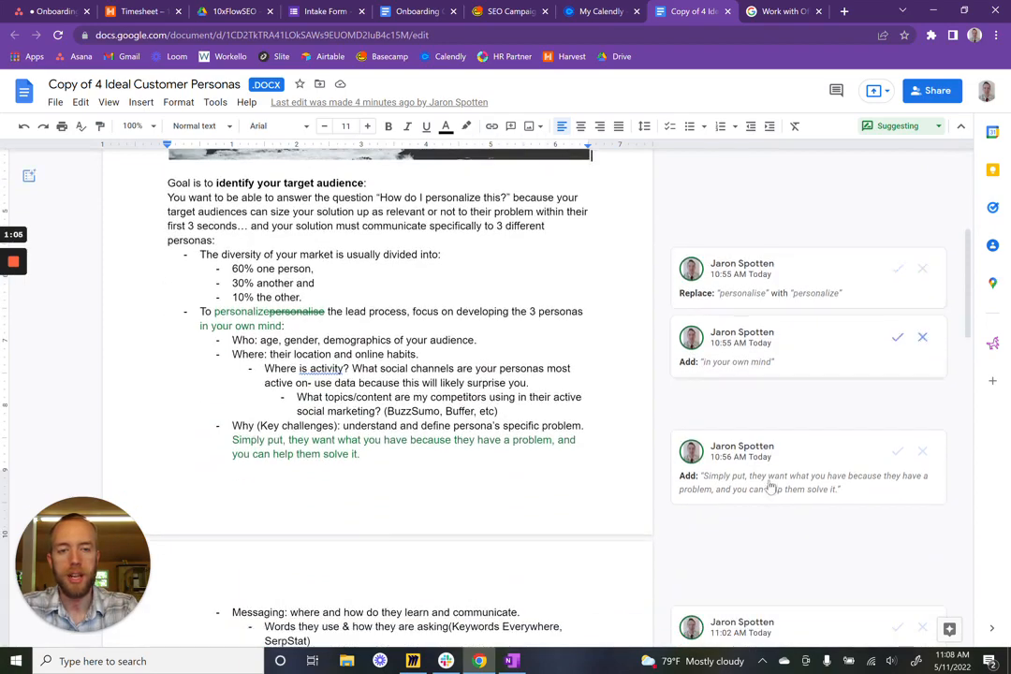
pyautogui.scroll(-2, 790, 377)
pyautogui.scroll(6, 736, 398)
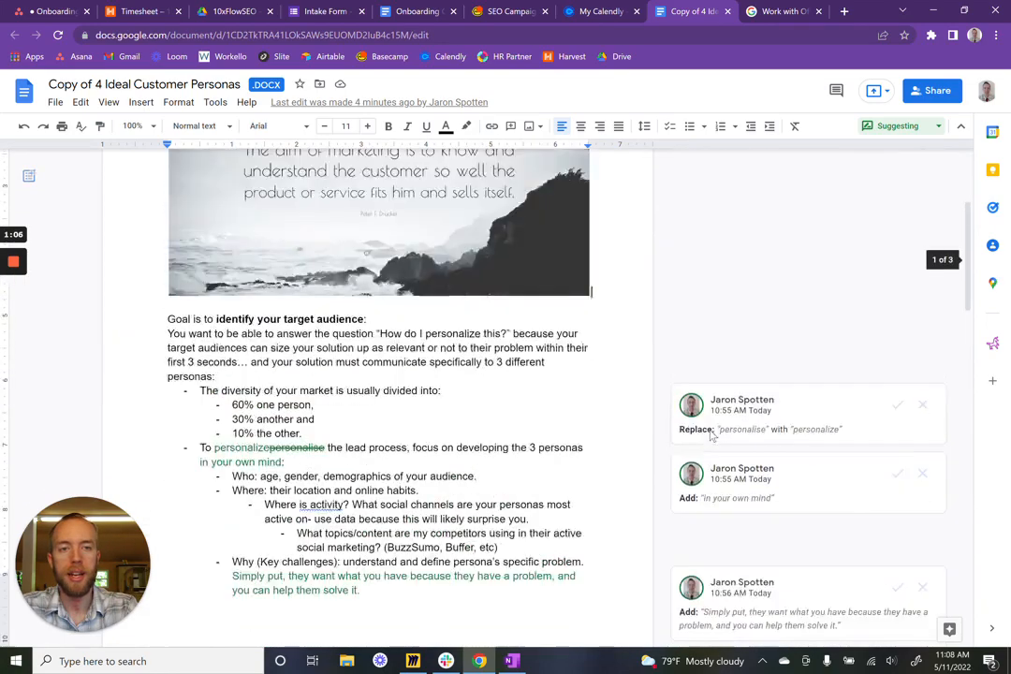
pyautogui.scroll(-2, 752, 334)
pyautogui.scroll(-2, 752, 334)
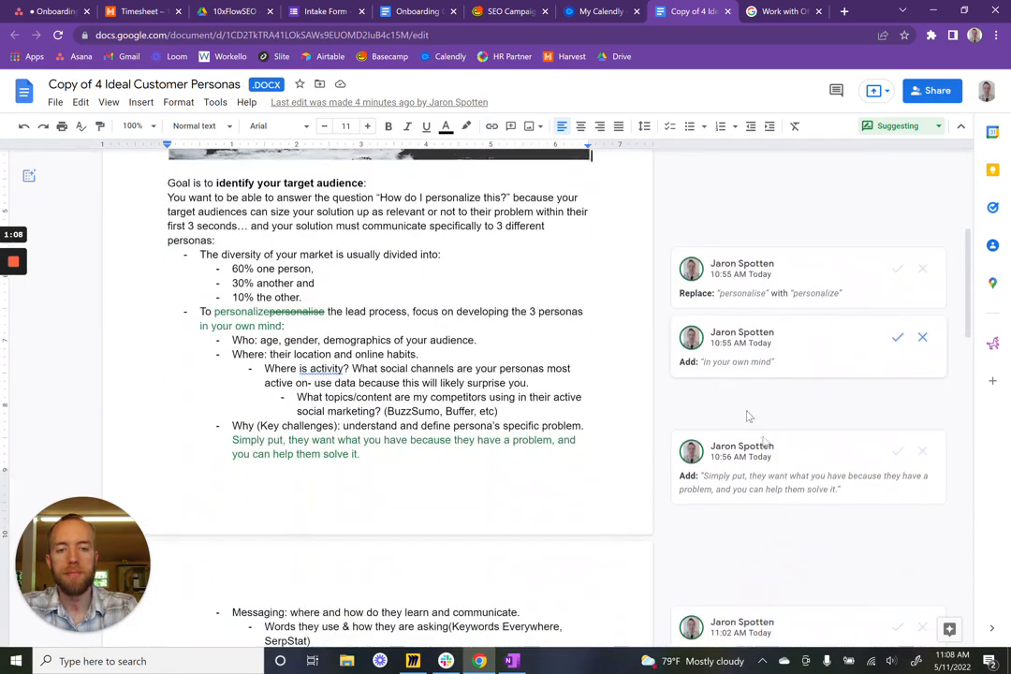
pyautogui.scroll(-2, 750, 375)
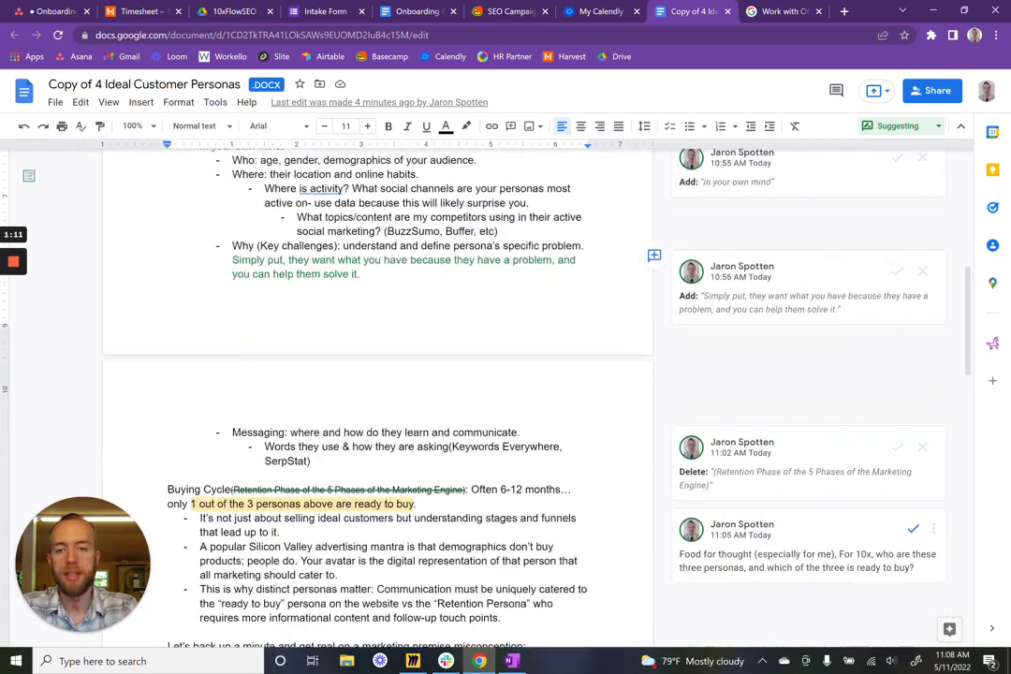
pyautogui.scroll(6, 659, 508)
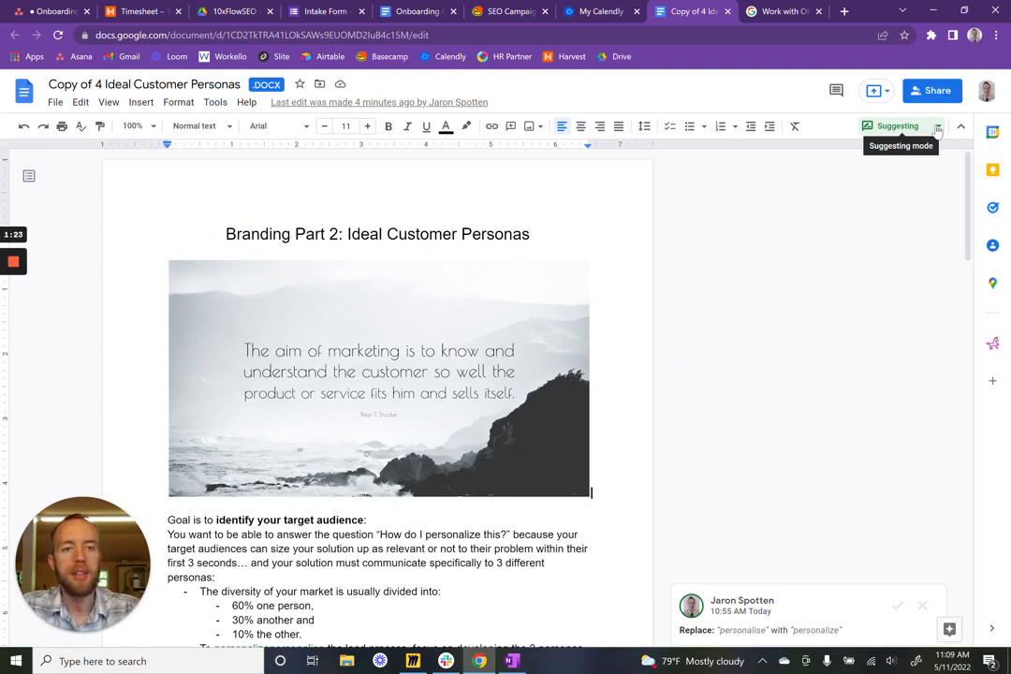
# Step: Switch the document to Editing mode for making direct changes
pyautogui.click(937, 128)
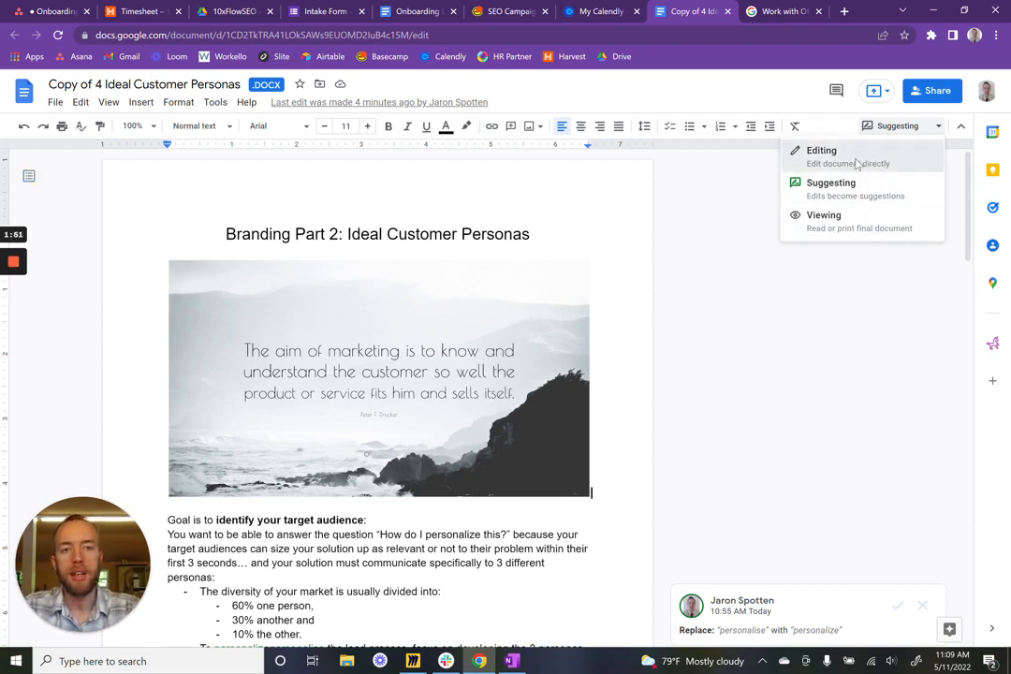
pyautogui.click(856, 159)
pyautogui.scroll(-3, 637, 405)
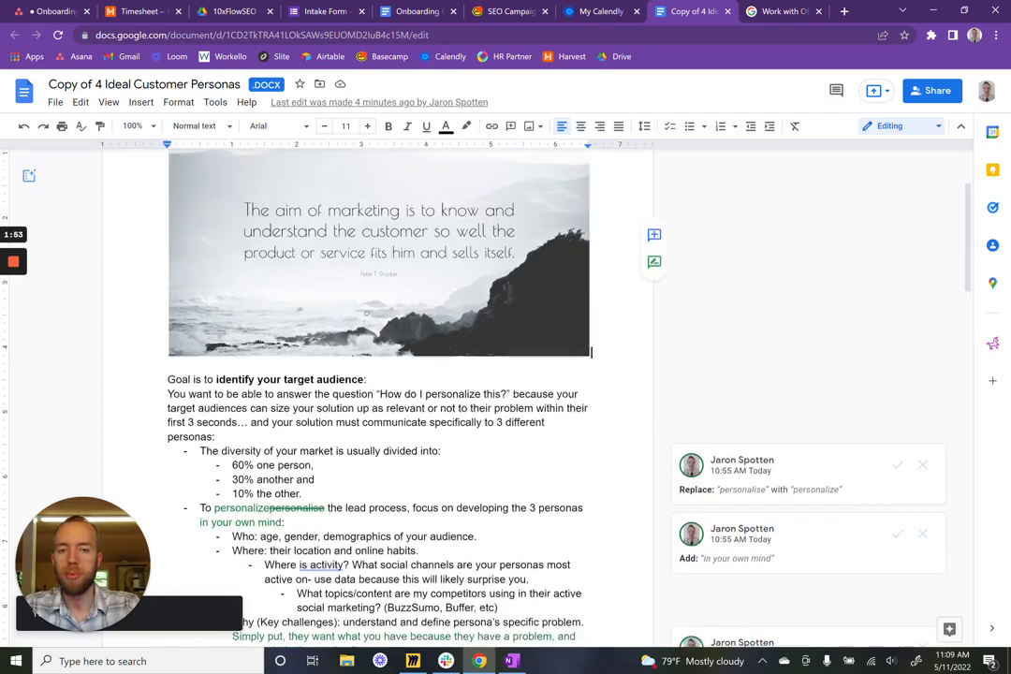
pyautogui.scroll(3, 637, 404)
pyautogui.scroll(-2, 379, 374)
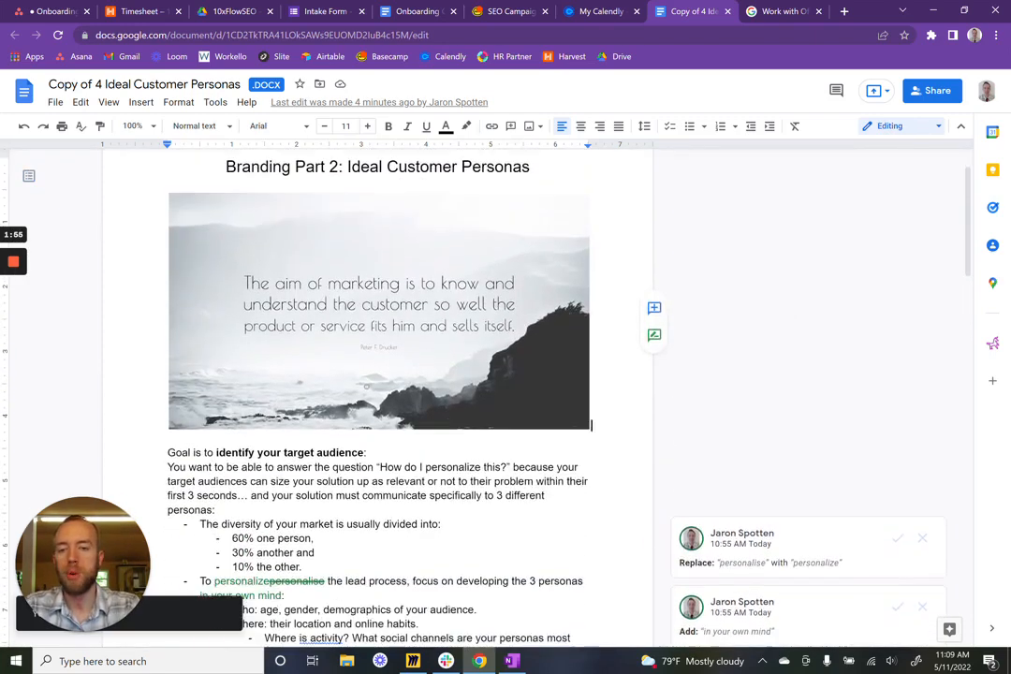
pyautogui.click(592, 357)
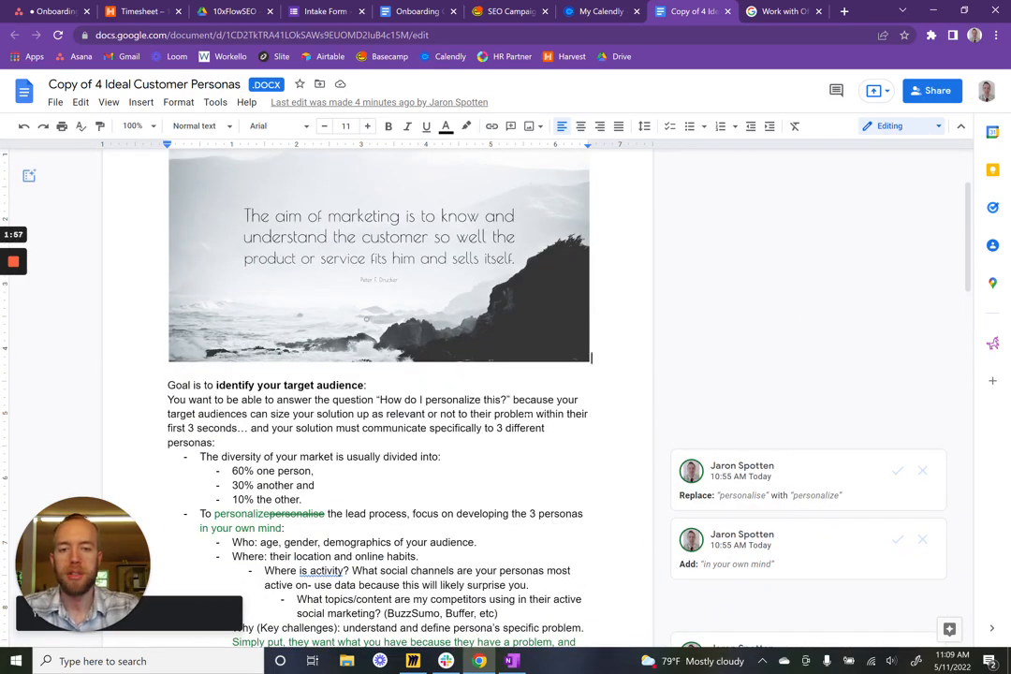
pyautogui.click(525, 413)
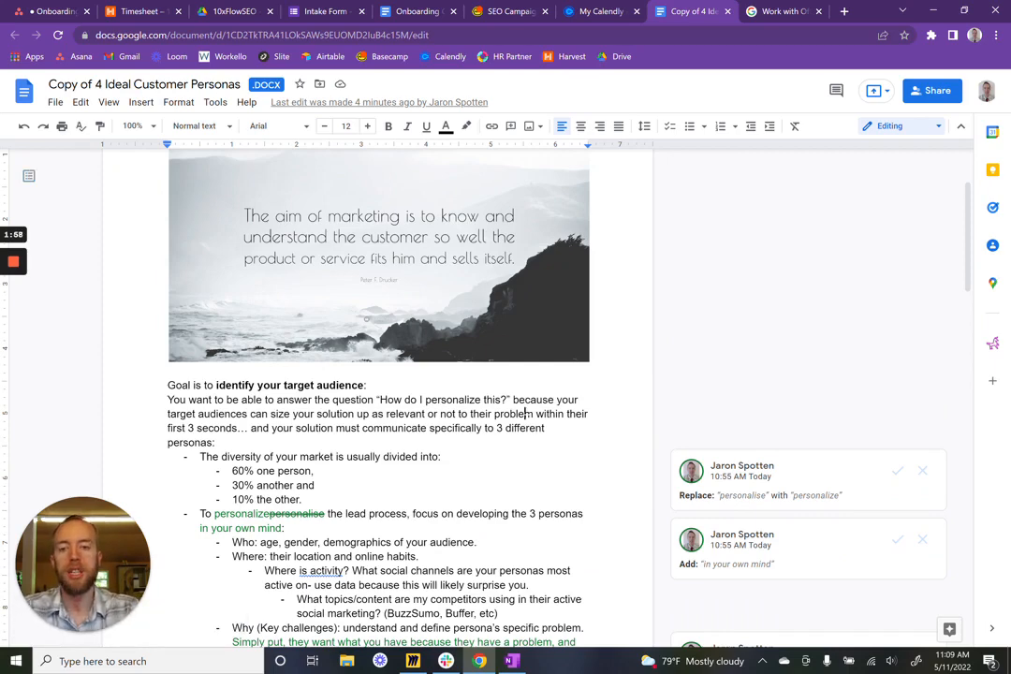
pyautogui.click(749, 351)
pyautogui.scroll(1, 749, 348)
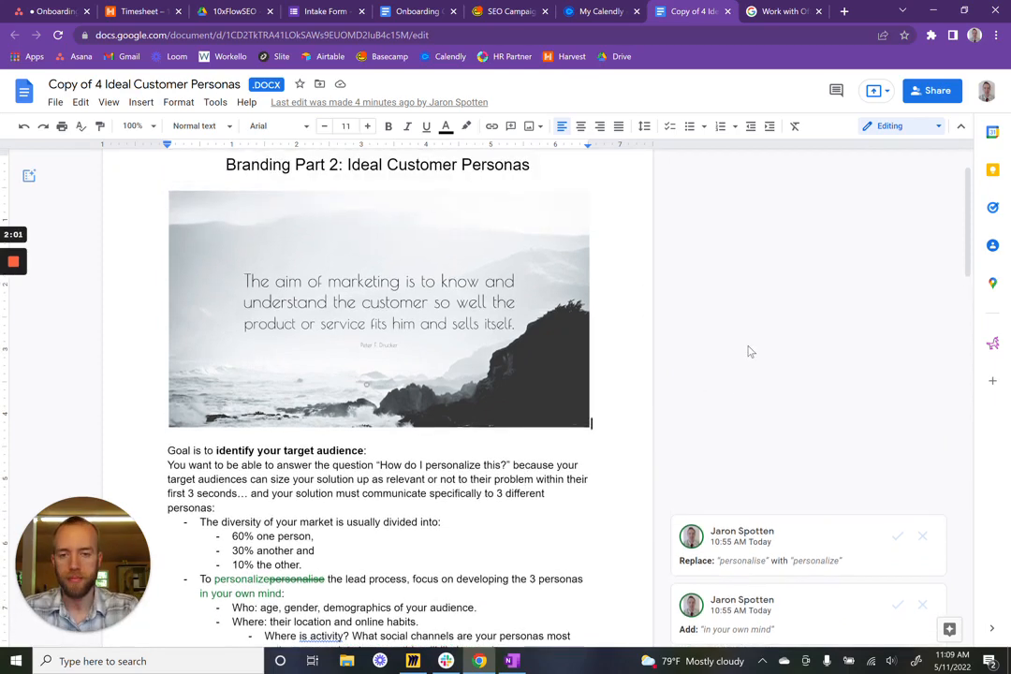
pyautogui.scroll(-1, 767, 406)
pyautogui.scroll(2, 770, 314)
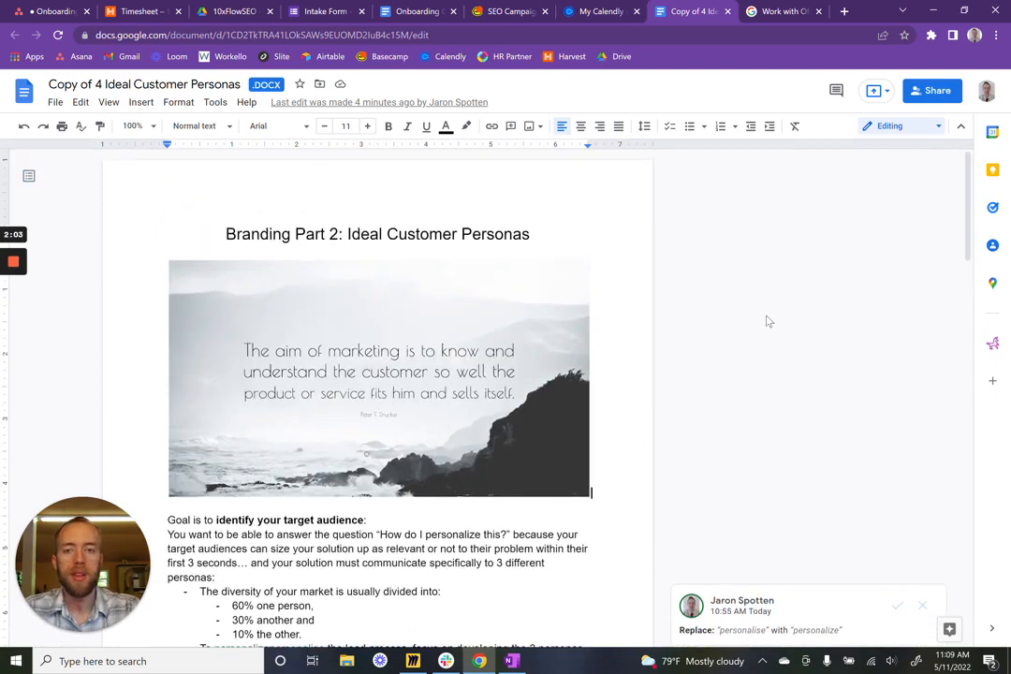
# Step: Set the document mode back to Suggesting
pyautogui.click(938, 128)
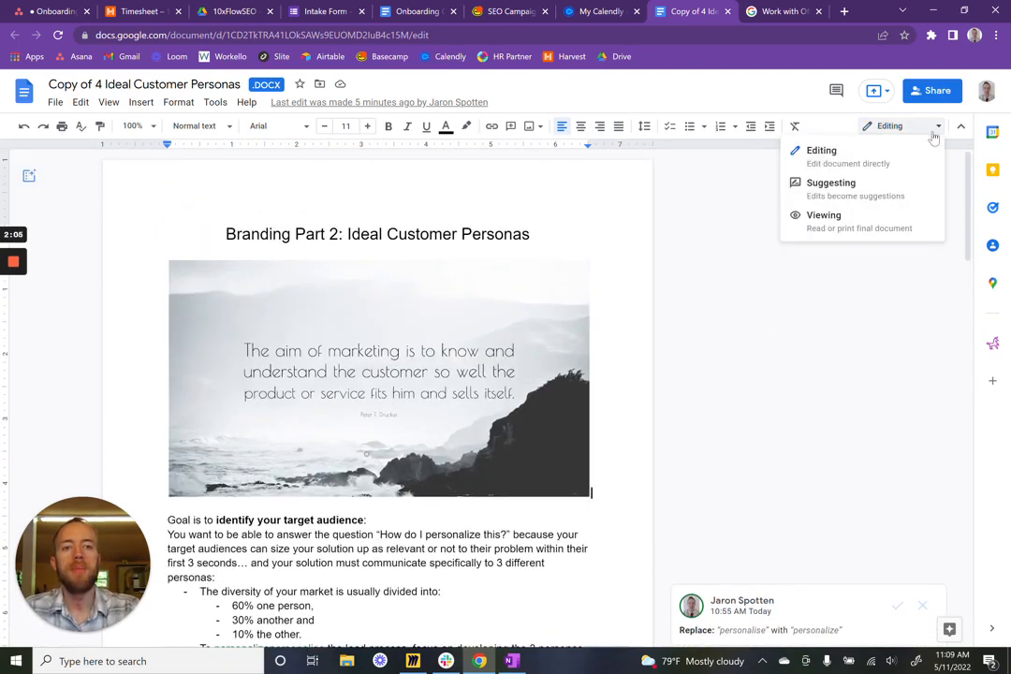
pyautogui.click(869, 203)
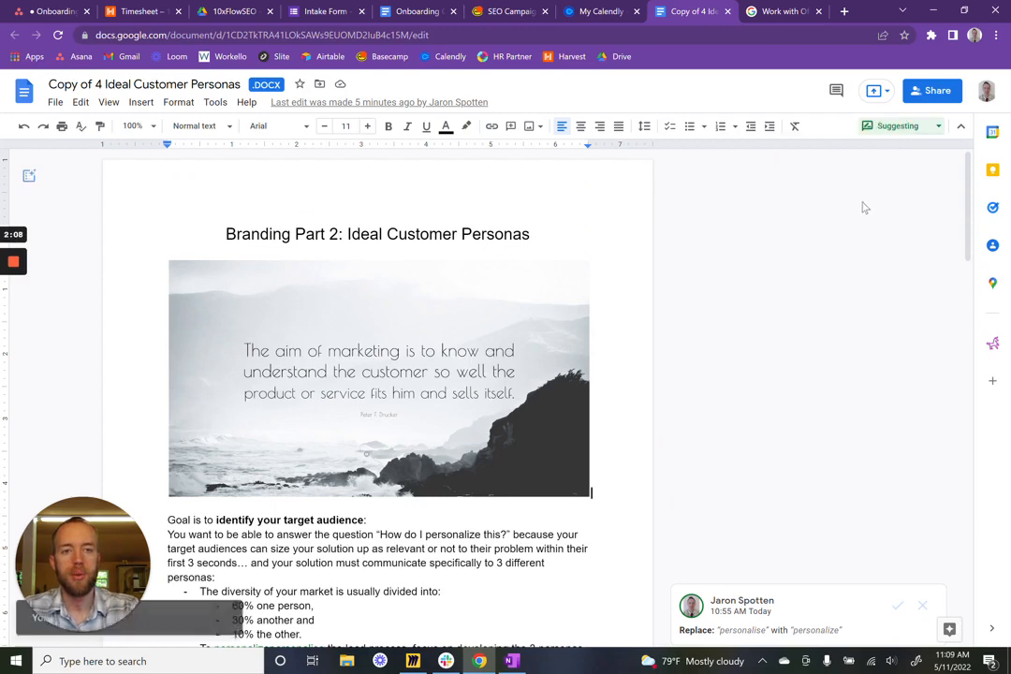
# Step: Examine the persona bullets and the Buying Cycle paragraph, including their suggested edits and the comment on the three personas
pyautogui.scroll(-3, 802, 286)
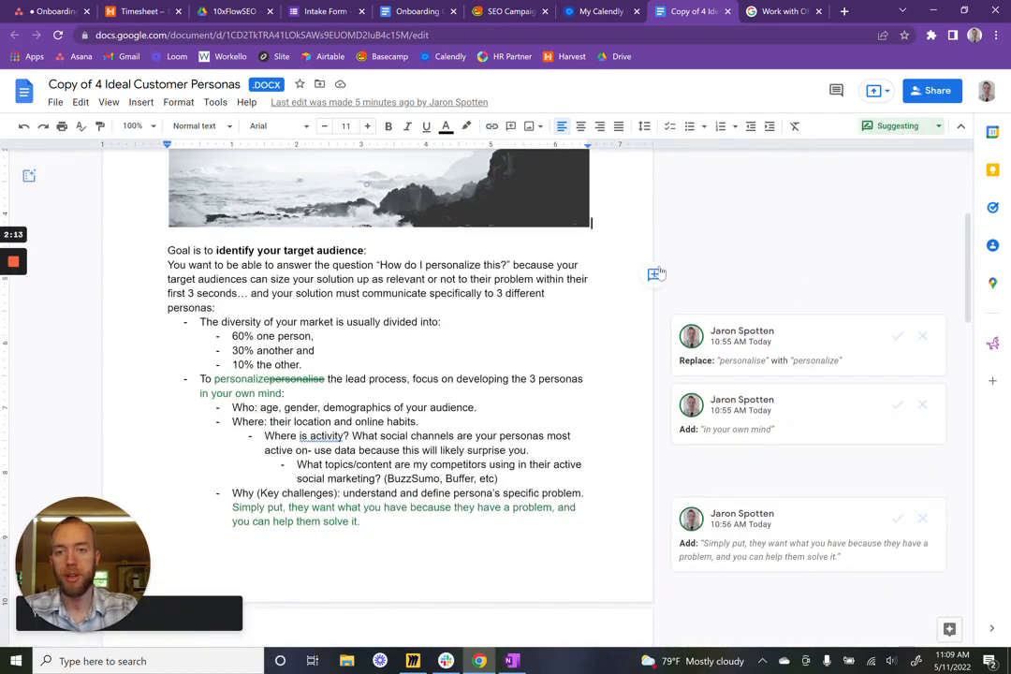
pyautogui.scroll(-3, 538, 395)
pyautogui.scroll(-1, 538, 394)
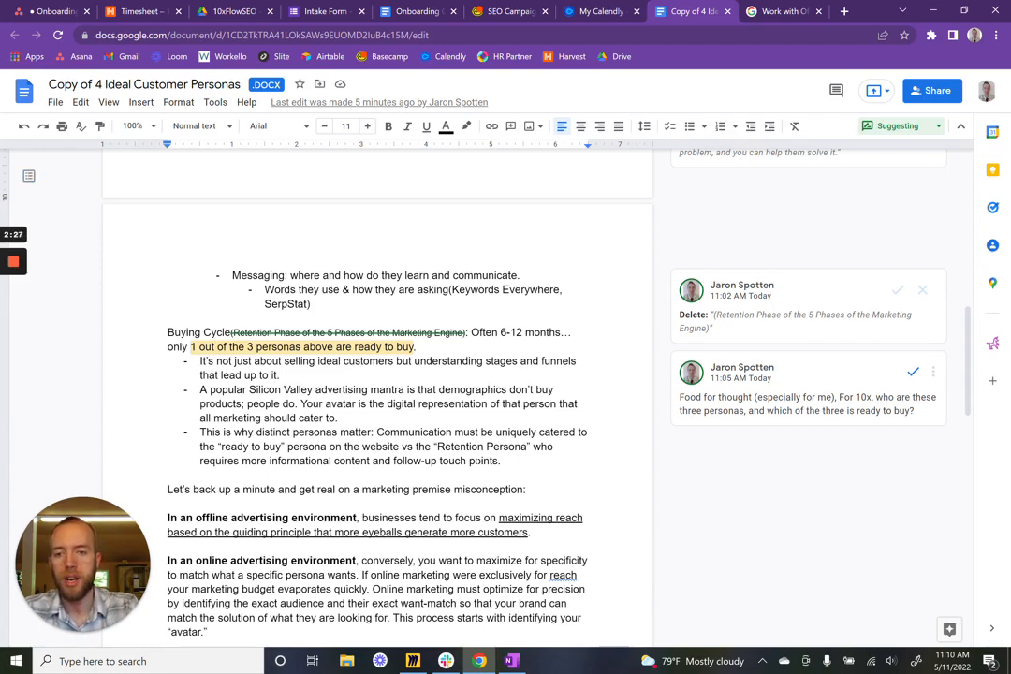
pyautogui.scroll(1, 486, 461)
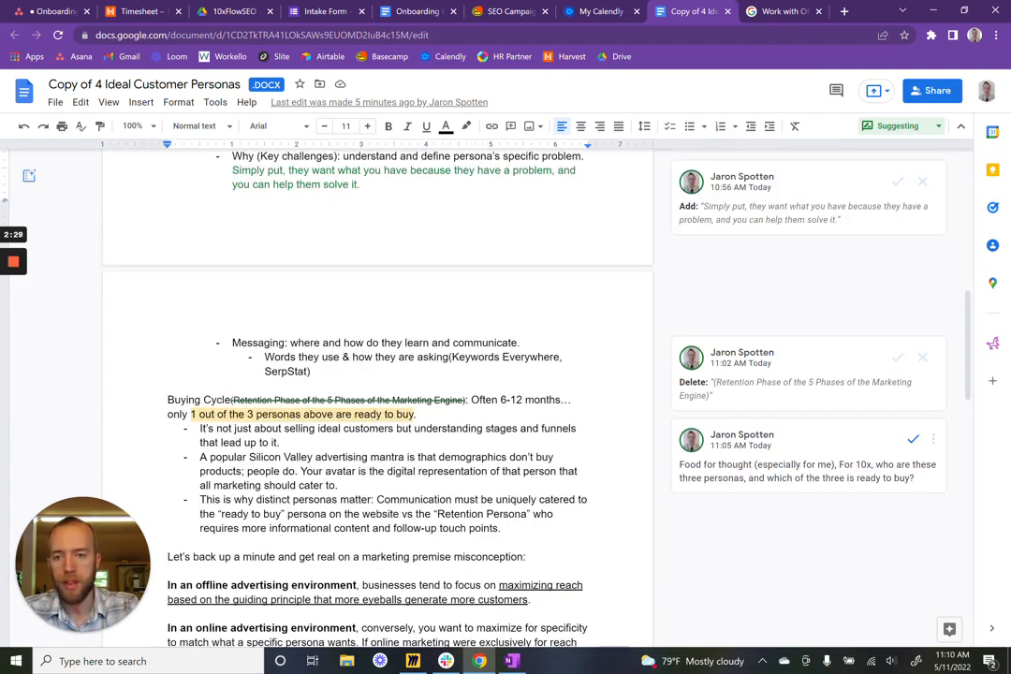
pyautogui.click(418, 415)
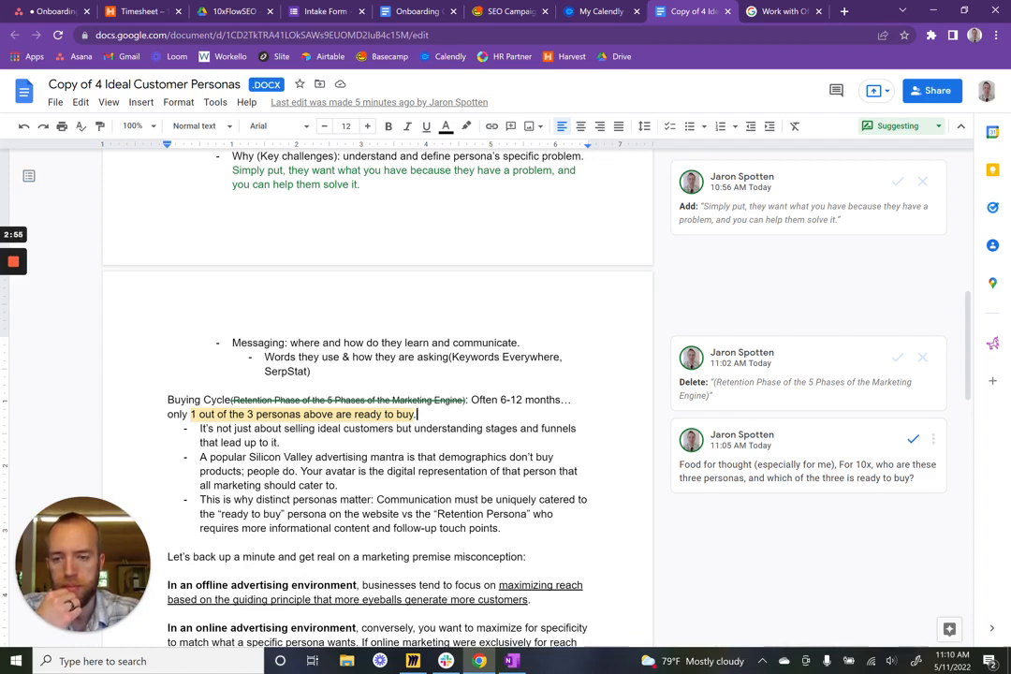
pyautogui.scroll(-1, 374, 402)
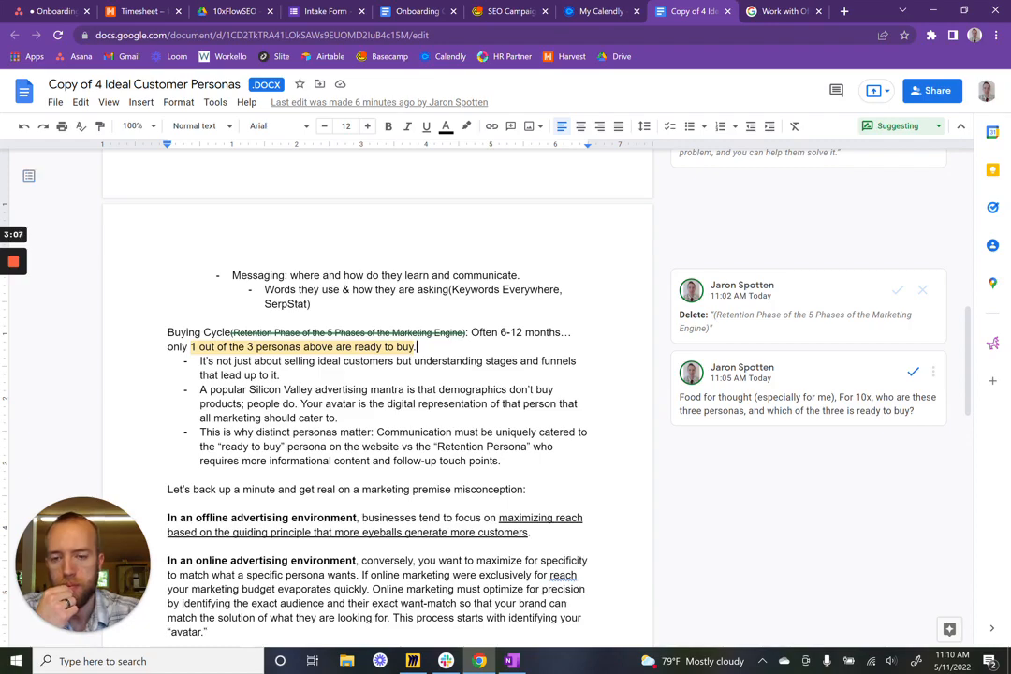
pyautogui.scroll(5, 418, 532)
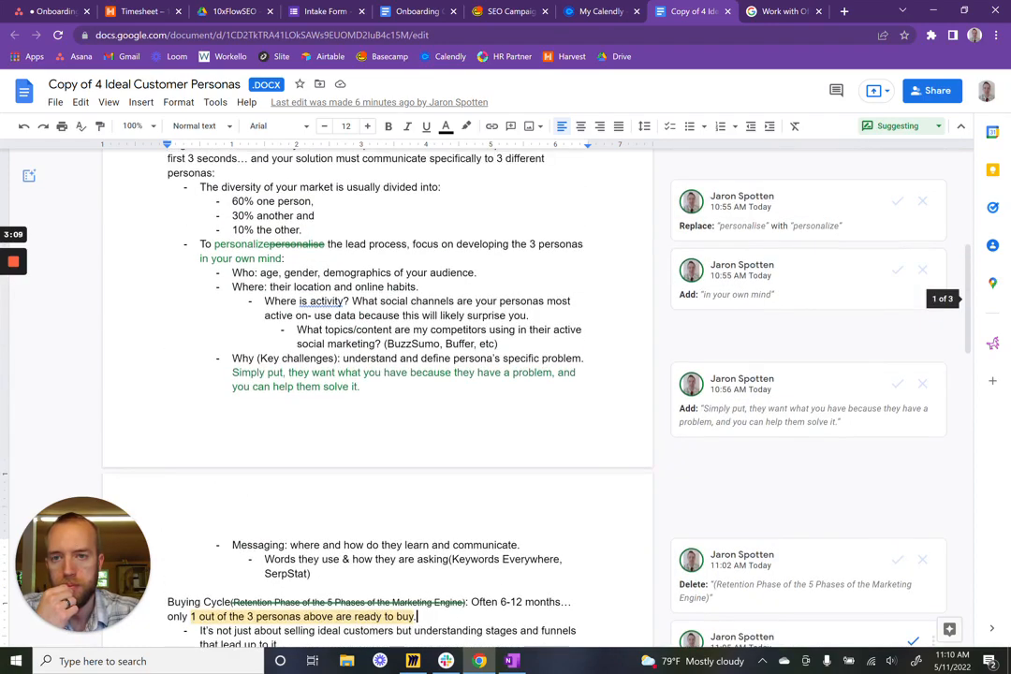
# Step: Suggest adding ", but depending on your niche it could be longer or shorter" after "Often 6-12 months" in the Buying Cycle paragraph
pyautogui.scroll(-2, 413, 532)
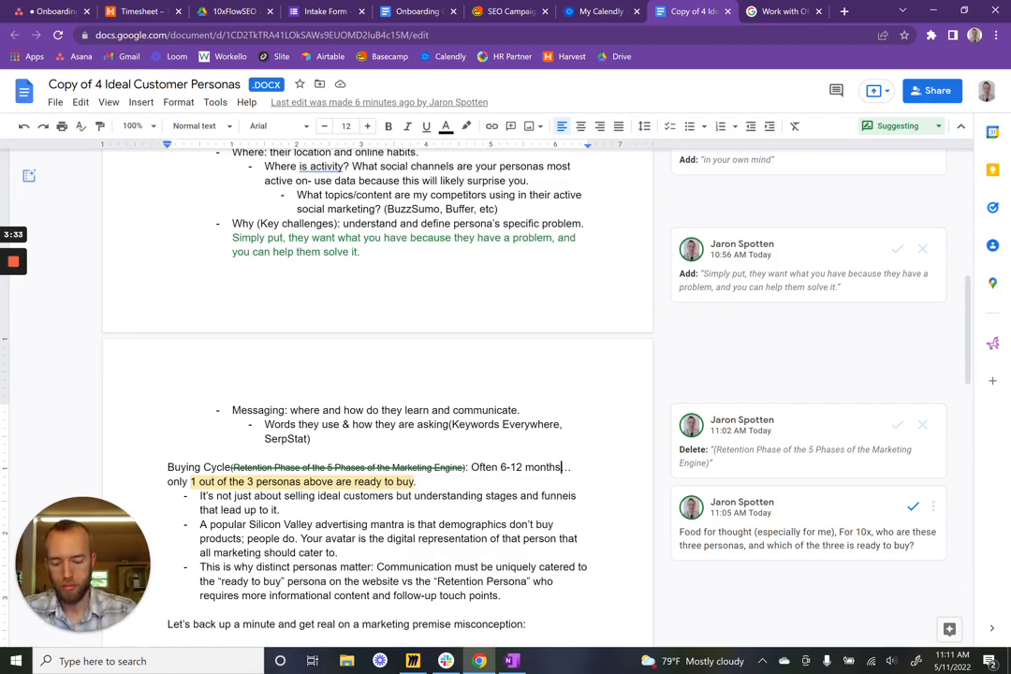
pyautogui.write(', but')
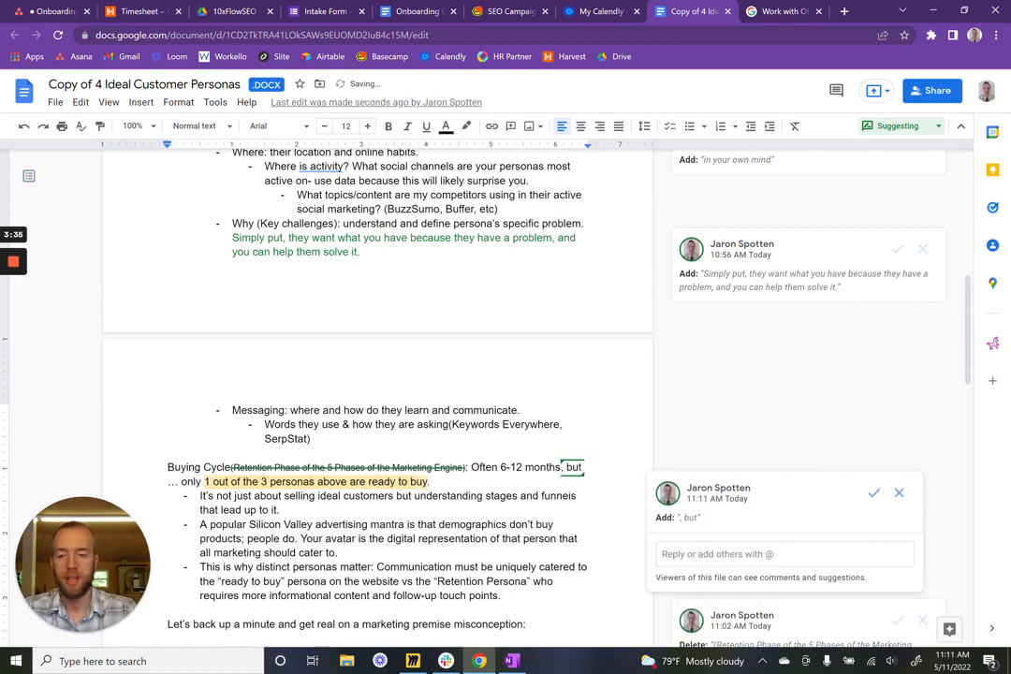
pyautogui.write(' depending on y')
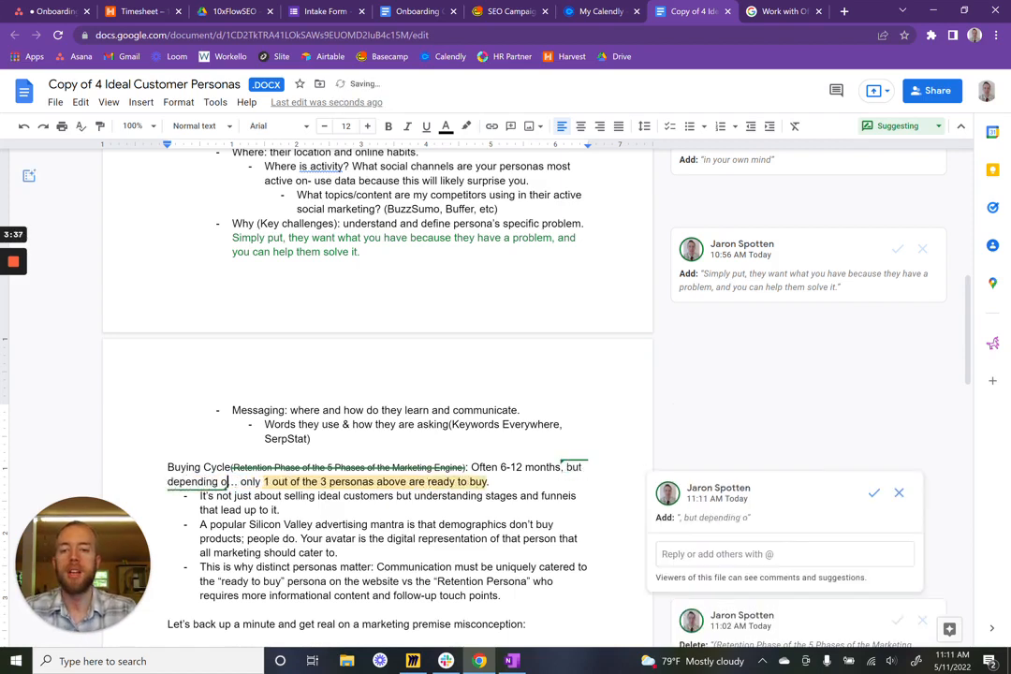
pyautogui.write('our nich')
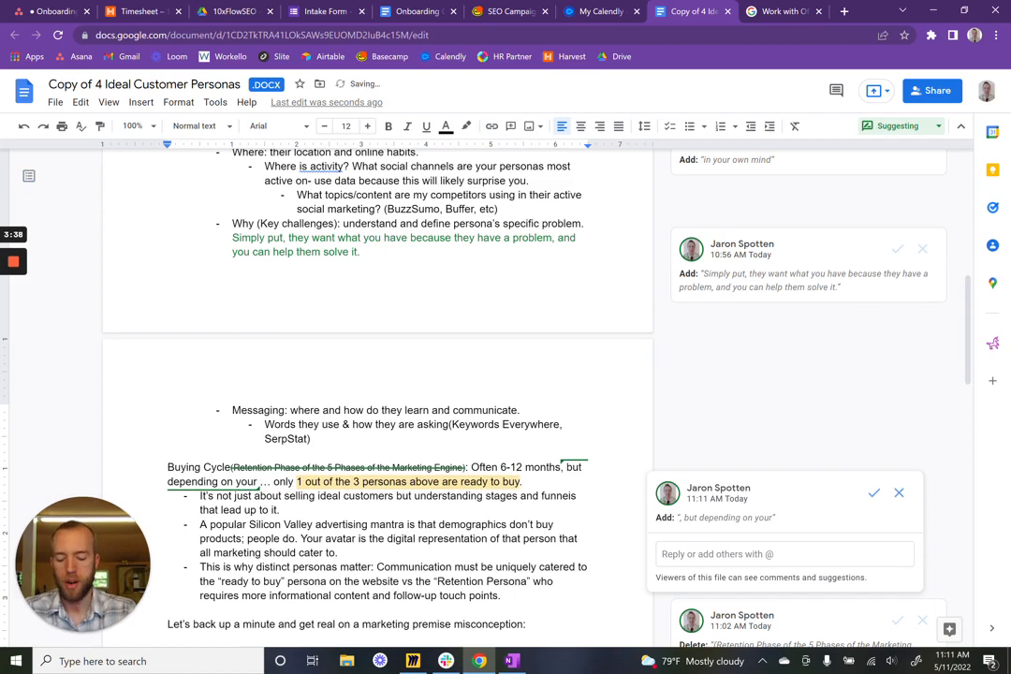
pyautogui.write('e it could ')
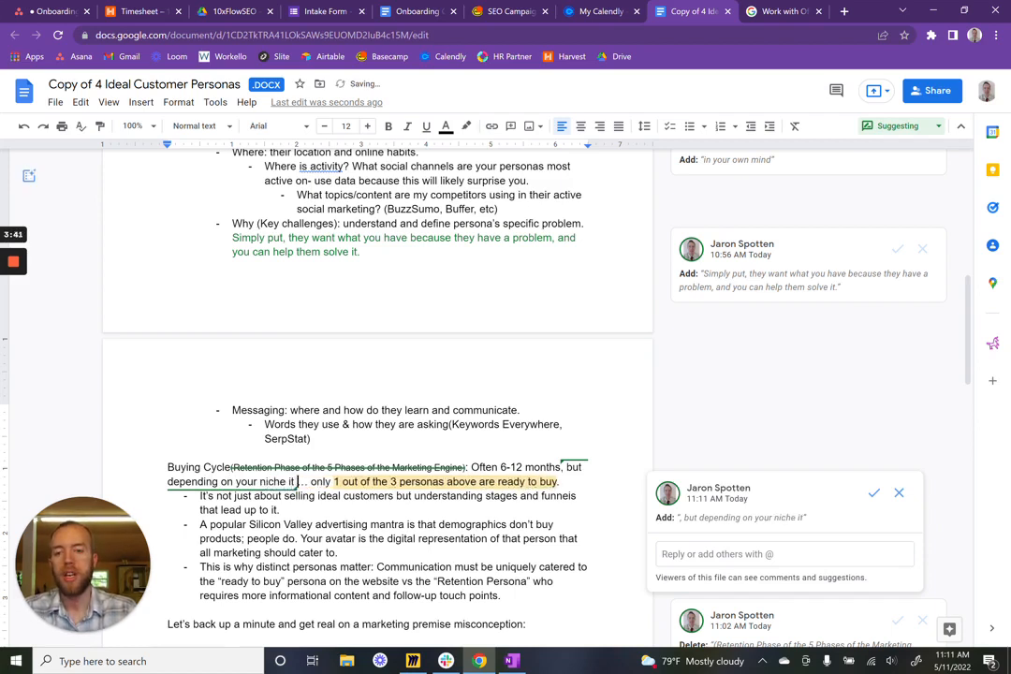
pyautogui.write('be long')
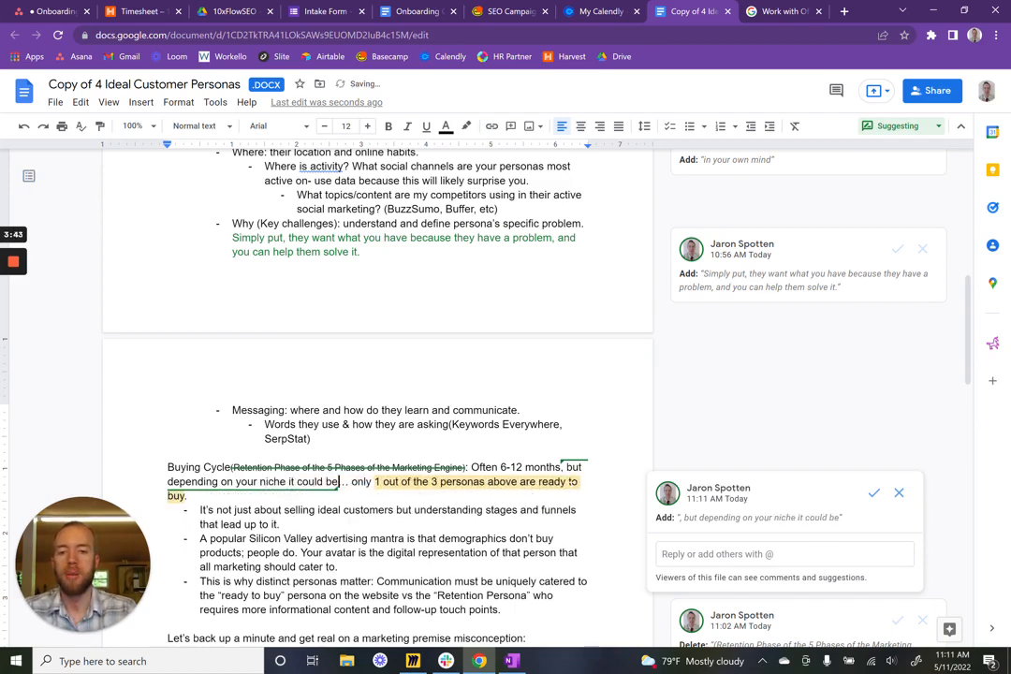
pyautogui.write('er or shore')
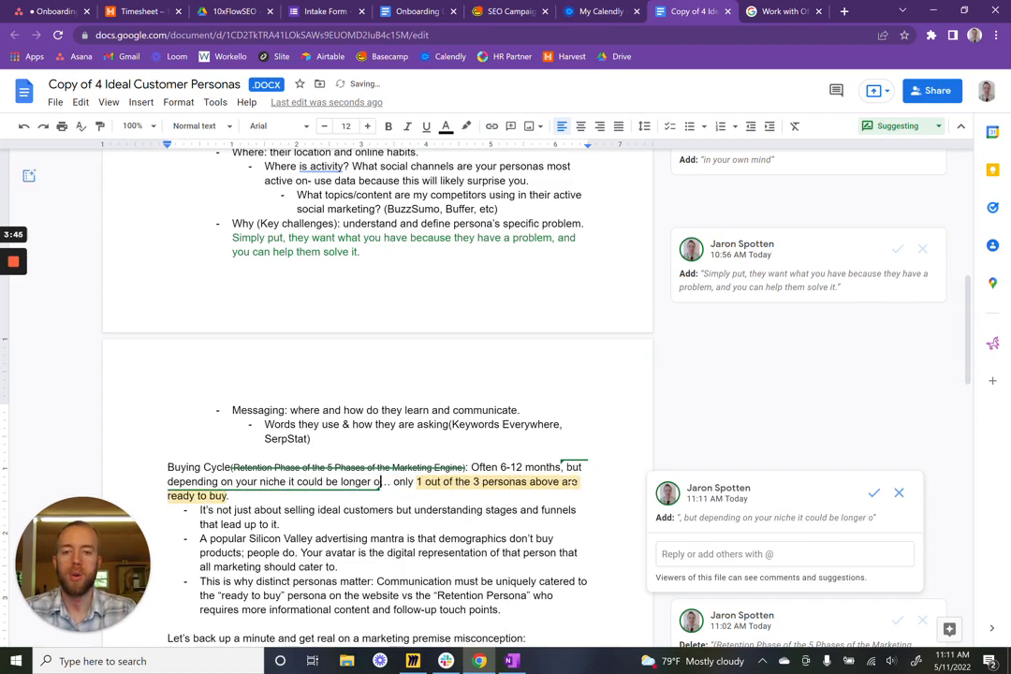
pyautogui.press('BackSpace')
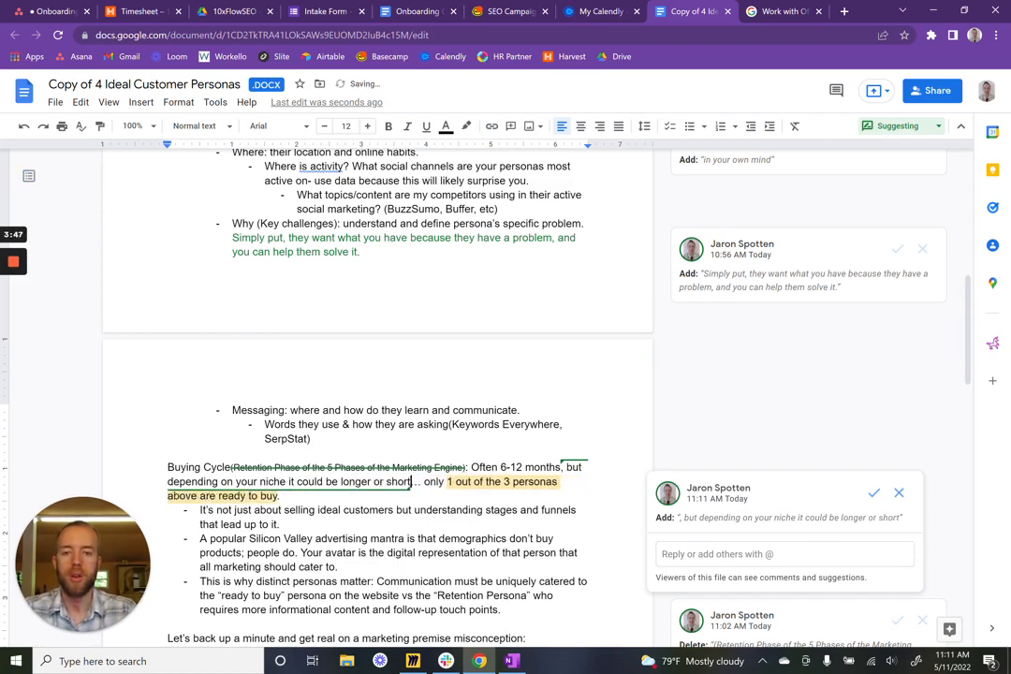
pyautogui.write('ter')
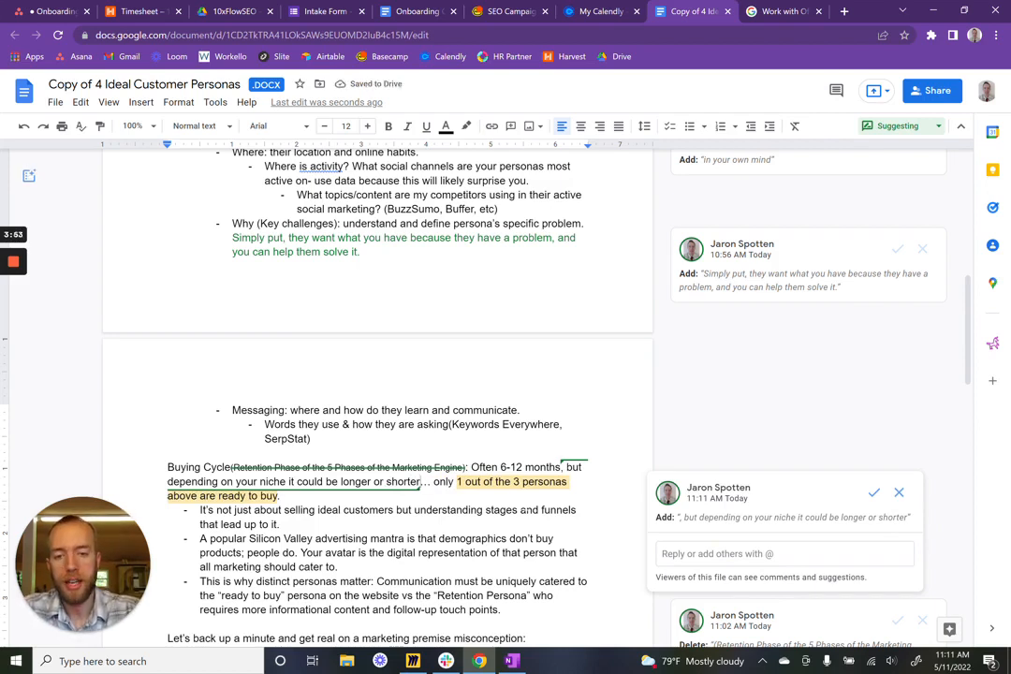
pyautogui.click(428, 510)
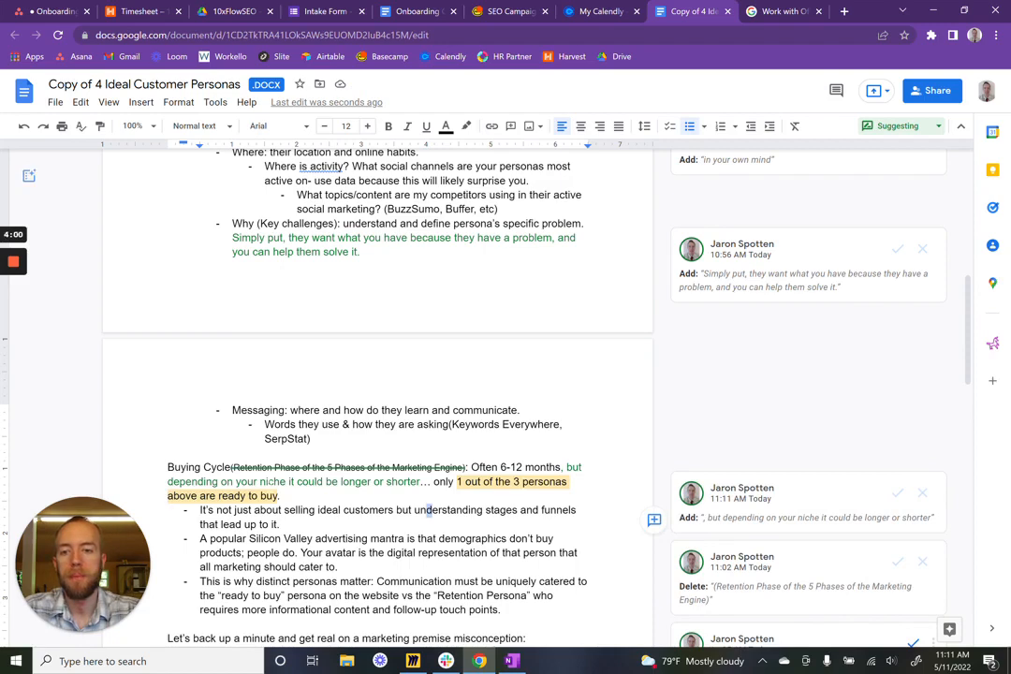
pyautogui.click(387, 480)
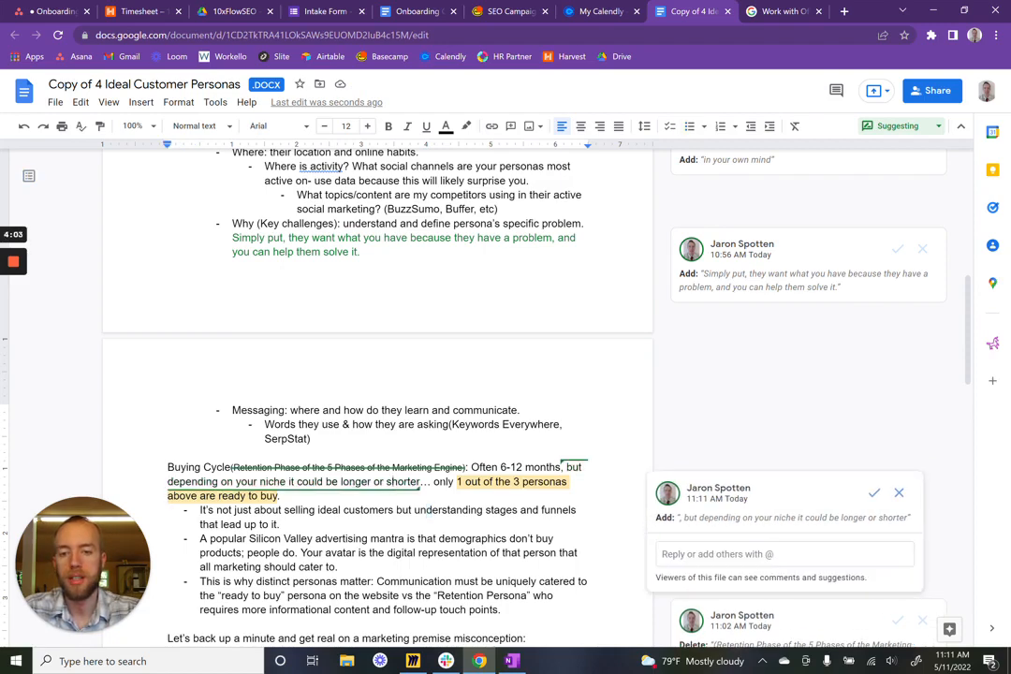
# Step: Select the suggested deletion of "(Retention Phase of the 5 Phases of the Marketing Engine)" in the Buying Cycle paragraph and open its reply field
pyautogui.scroll(-1, 375, 421)
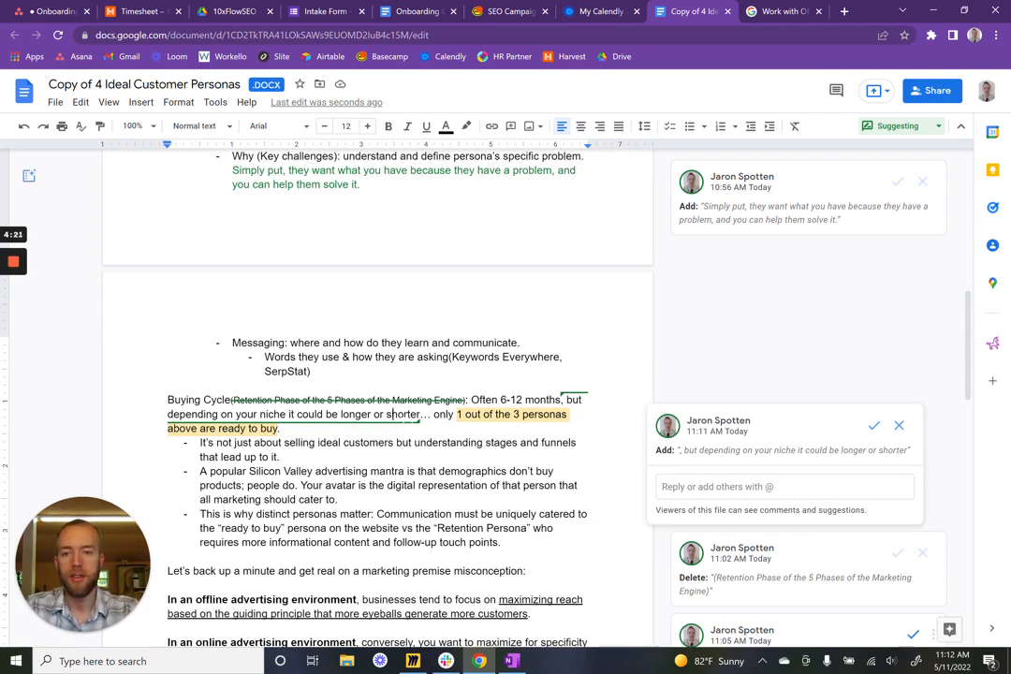
pyautogui.click(330, 400)
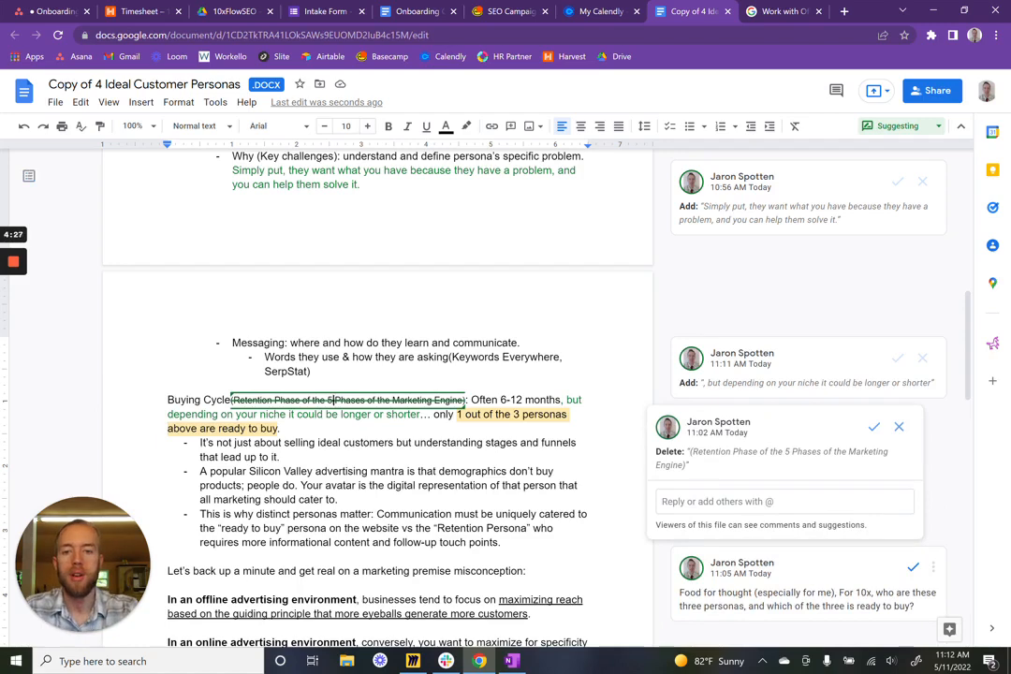
pyautogui.scroll(3, 374, 374)
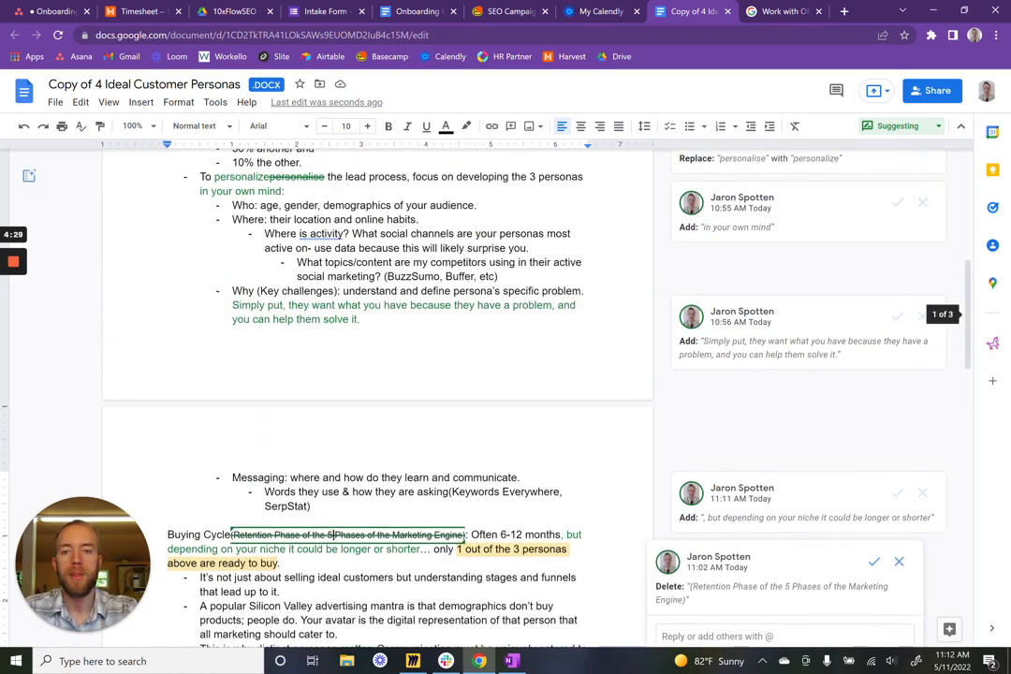
pyautogui.scroll(-3, 458, 413)
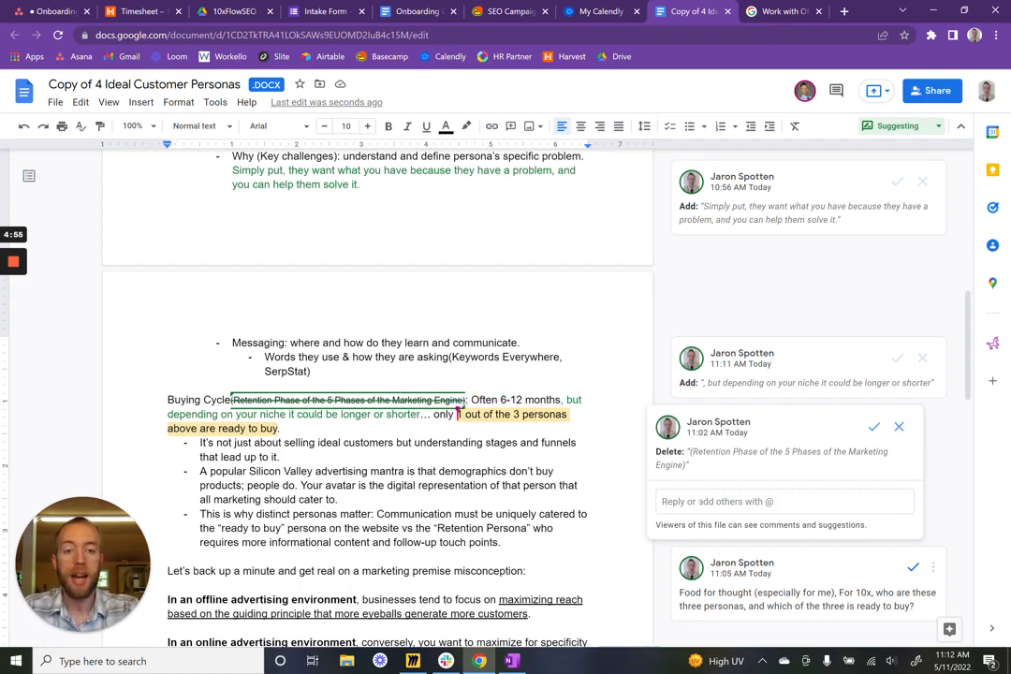
pyautogui.click(700, 502)
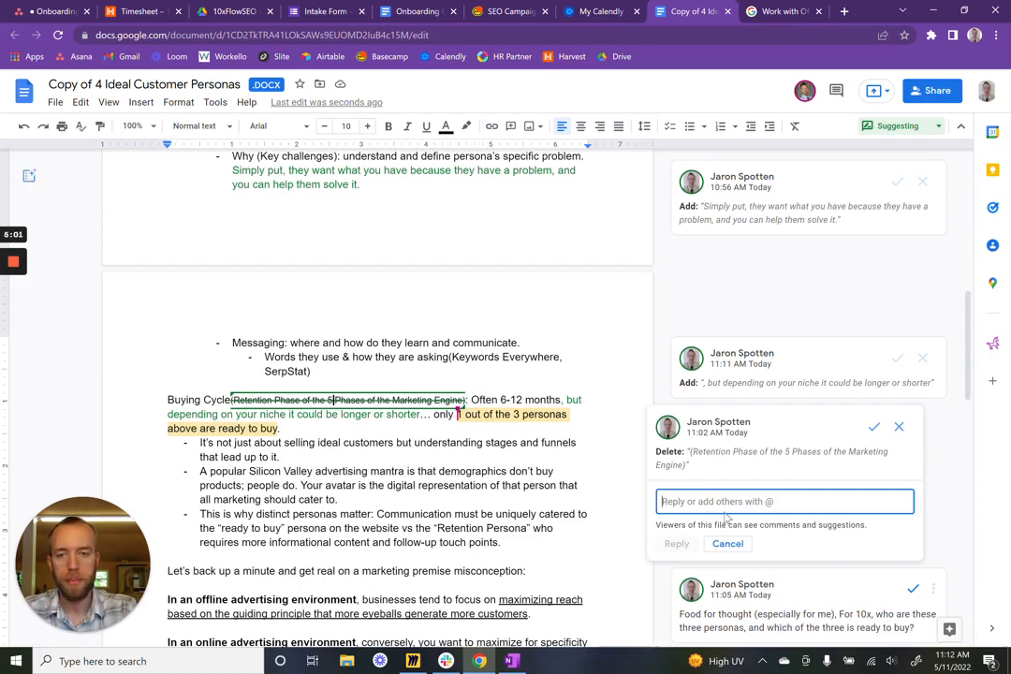
# Step: Look through the document from the title and target audience section to the Avatar Formation Questions, checking the suggested edits and comments
pyautogui.scroll(-1, 717, 506)
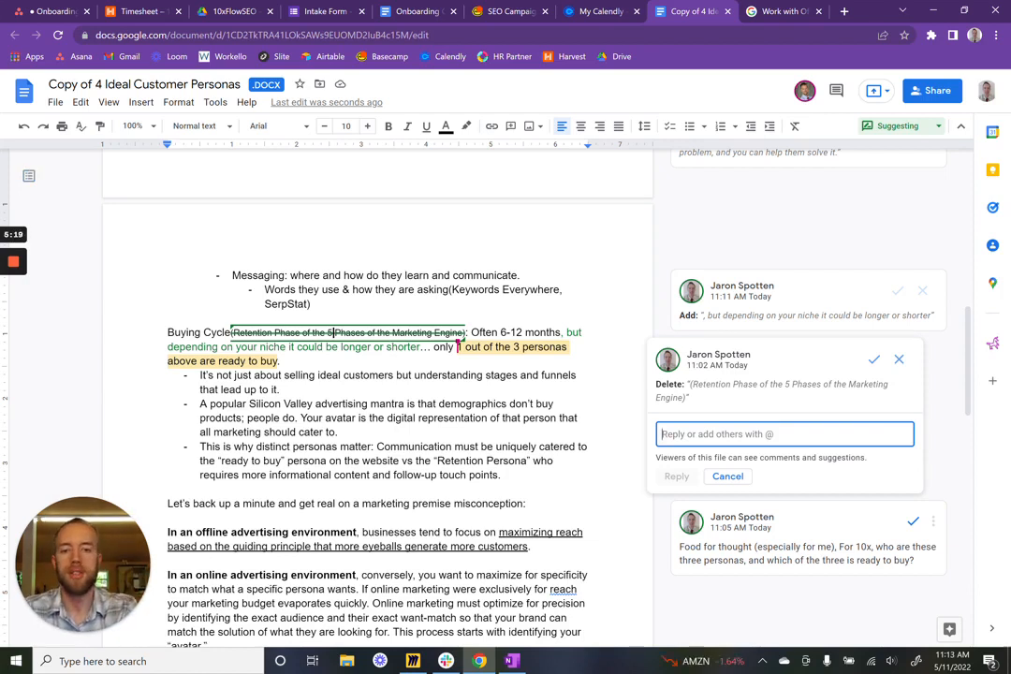
pyautogui.scroll(-4, 375, 393)
pyautogui.scroll(8, 375, 393)
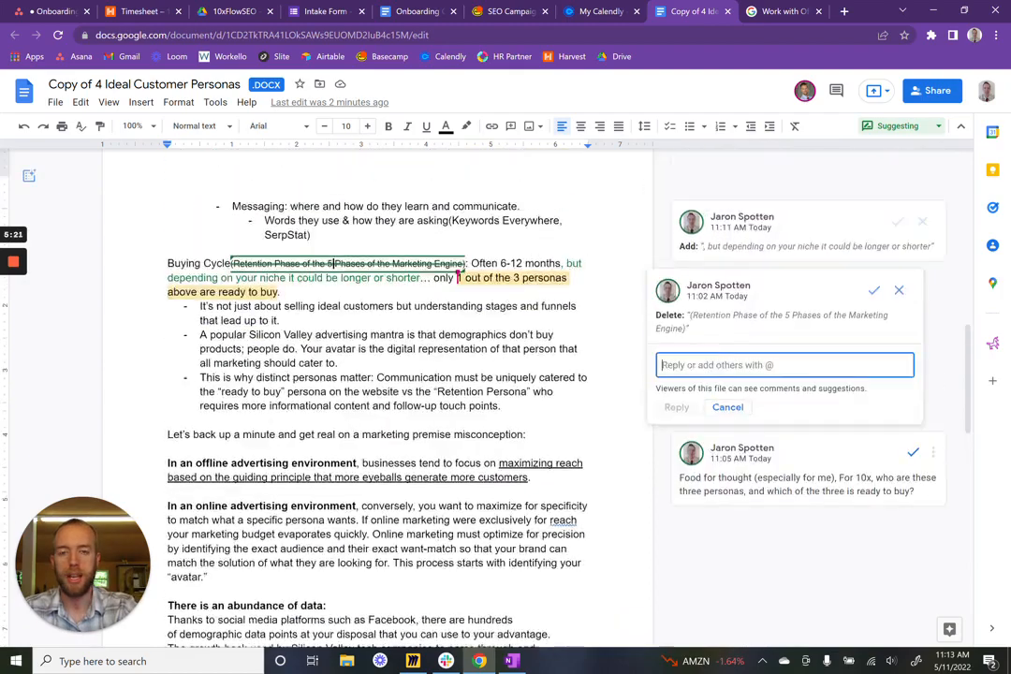
pyautogui.scroll(3, 374, 393)
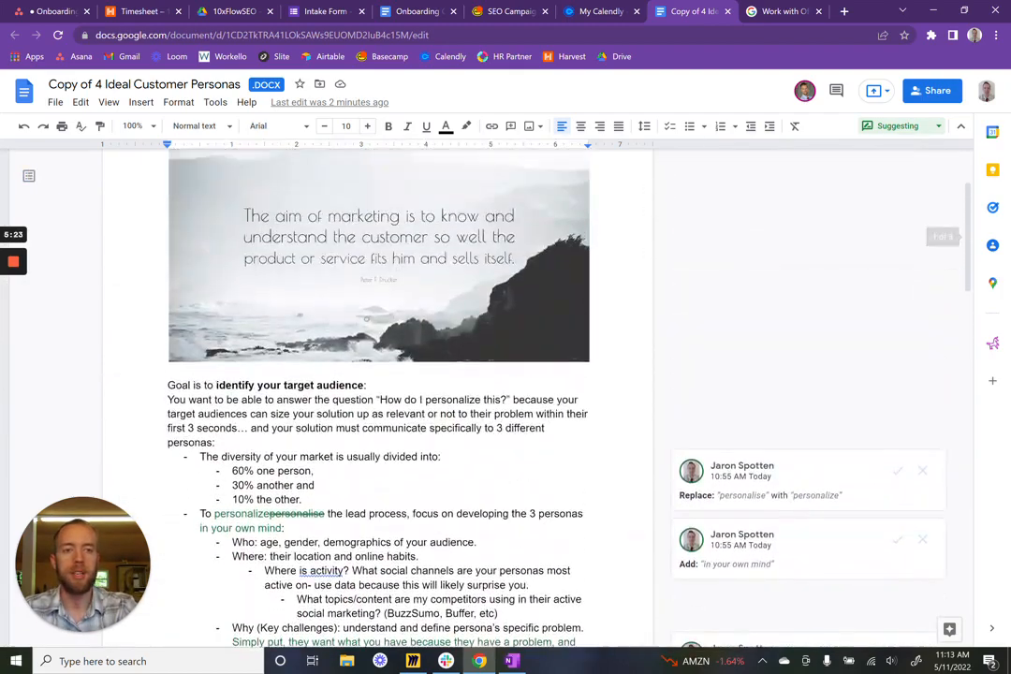
pyautogui.scroll(-13, 375, 393)
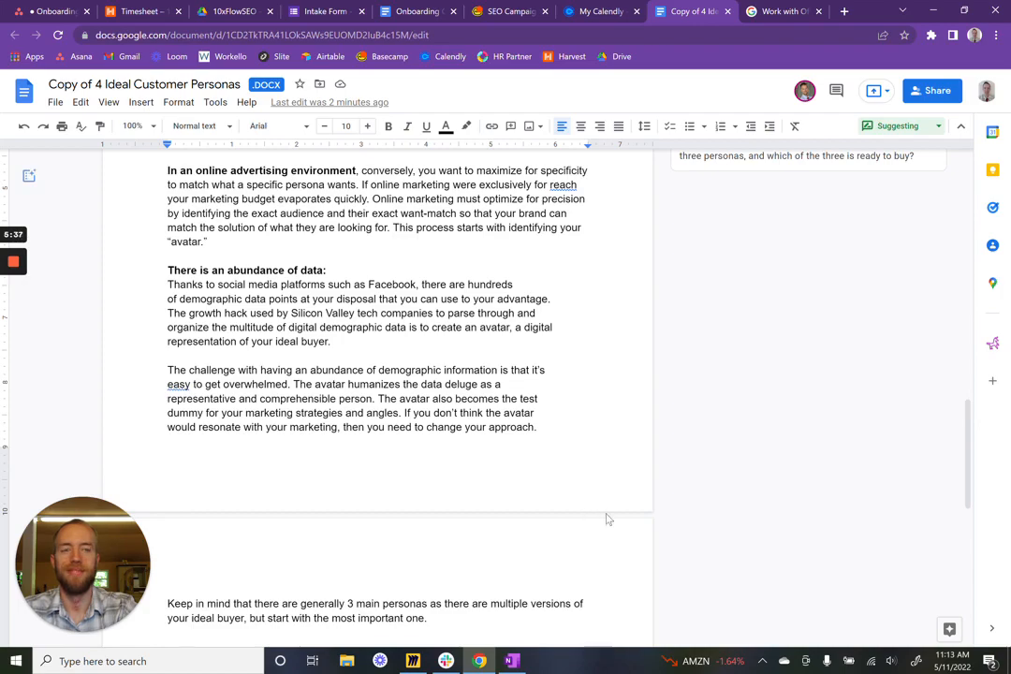
pyautogui.scroll(-6, 374, 374)
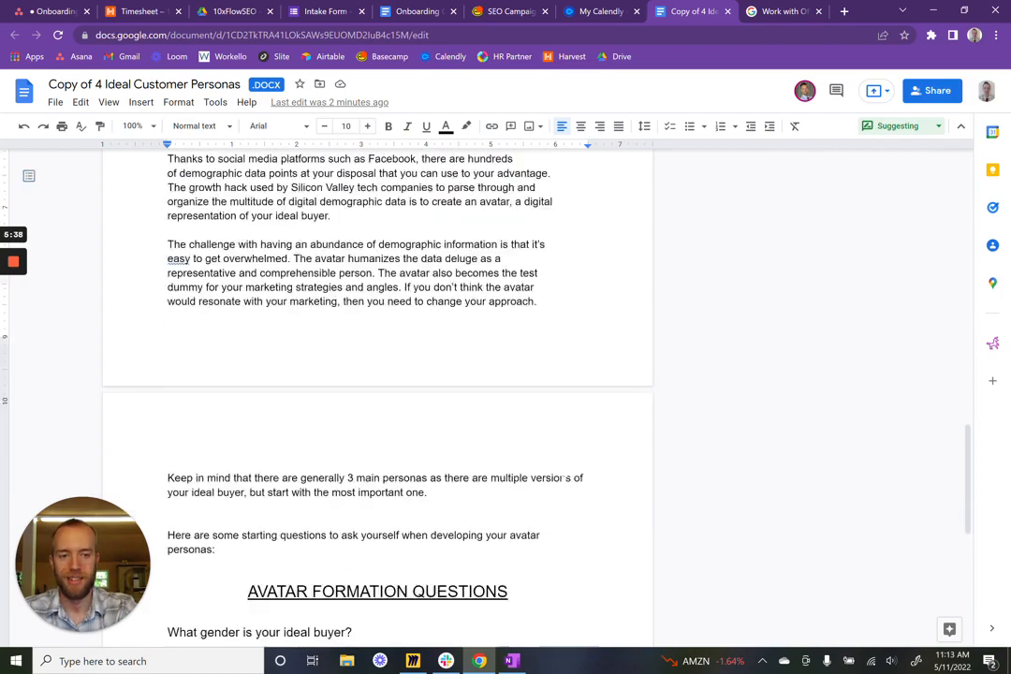
pyautogui.scroll(20, 374, 374)
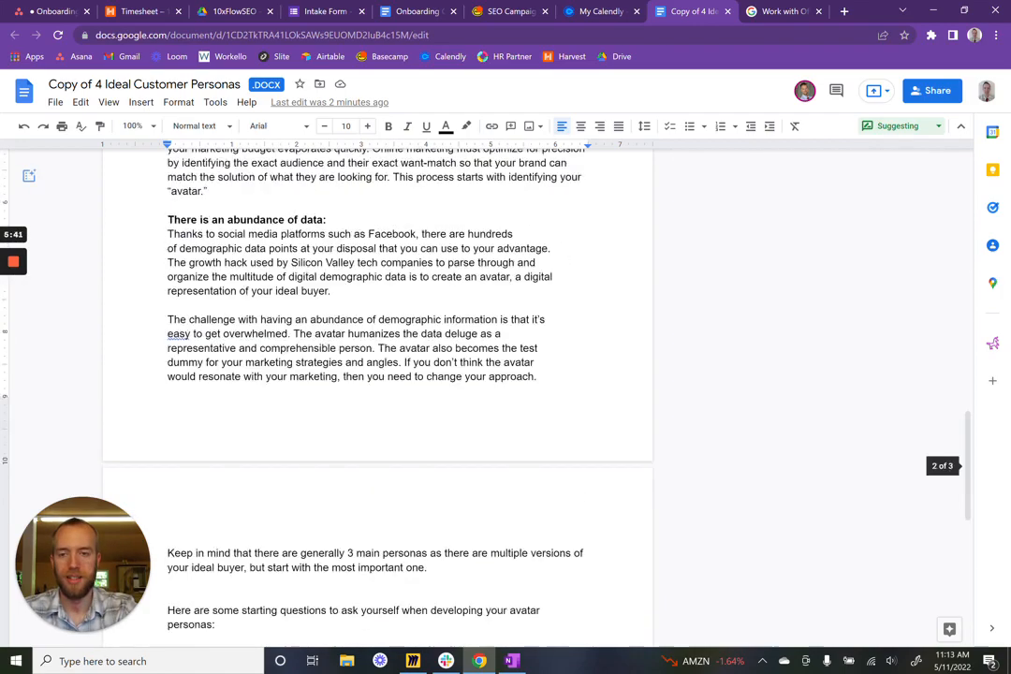
pyautogui.scroll(2, 375, 375)
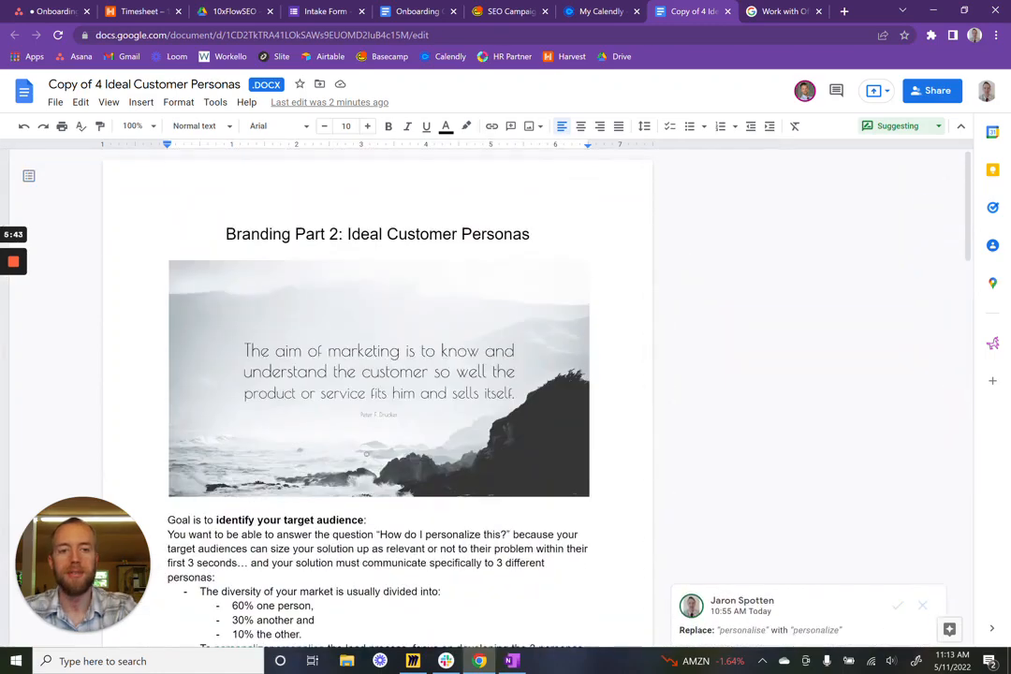
pyautogui.moveTo(7, 272)
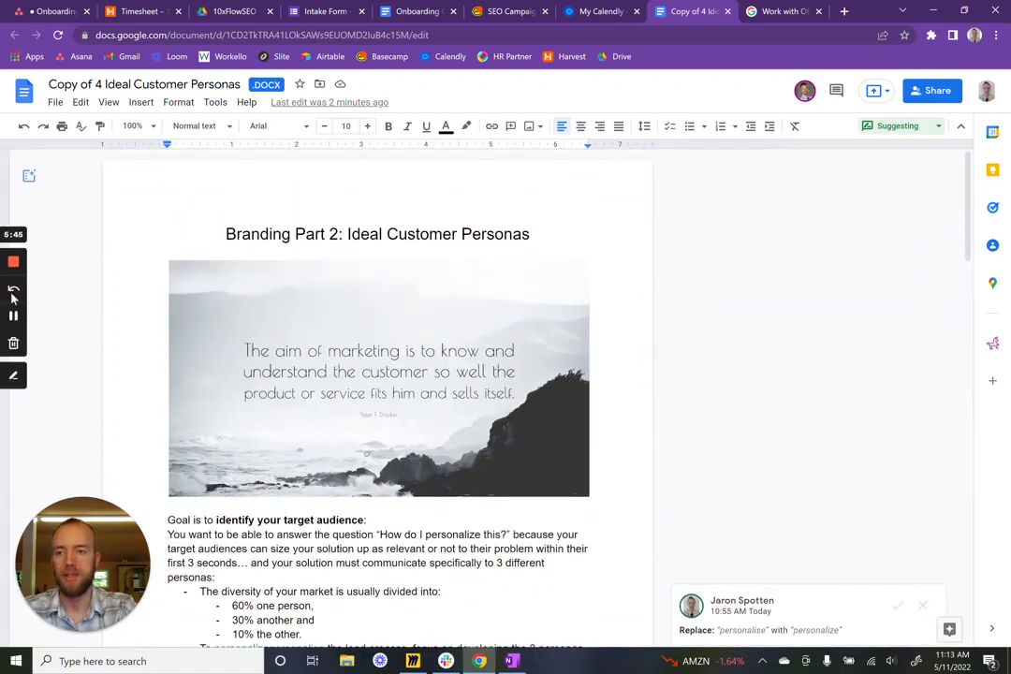